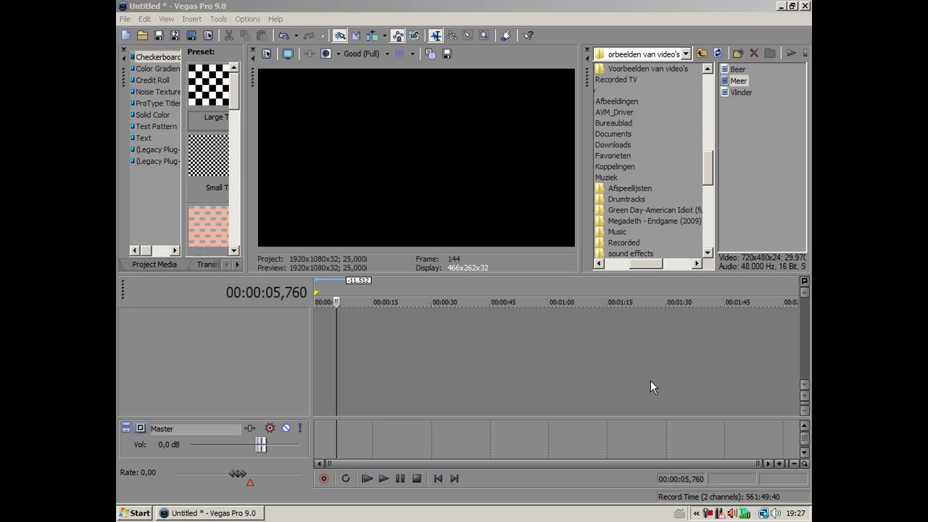
# - Add a 10-second Red solid colour clip from Media Generators to the first video track
pyautogui.click(284, 333)
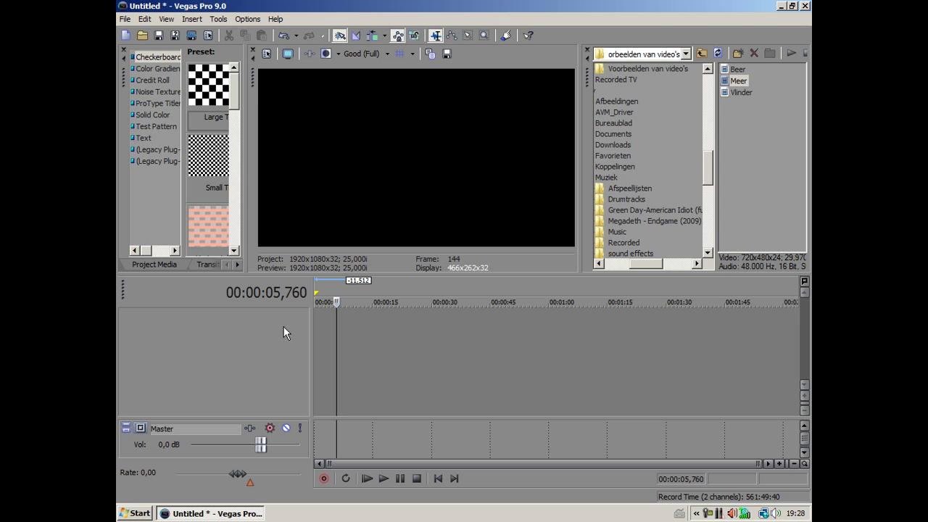
pyautogui.moveTo(245, 221); pyautogui.dragTo(285, 221)
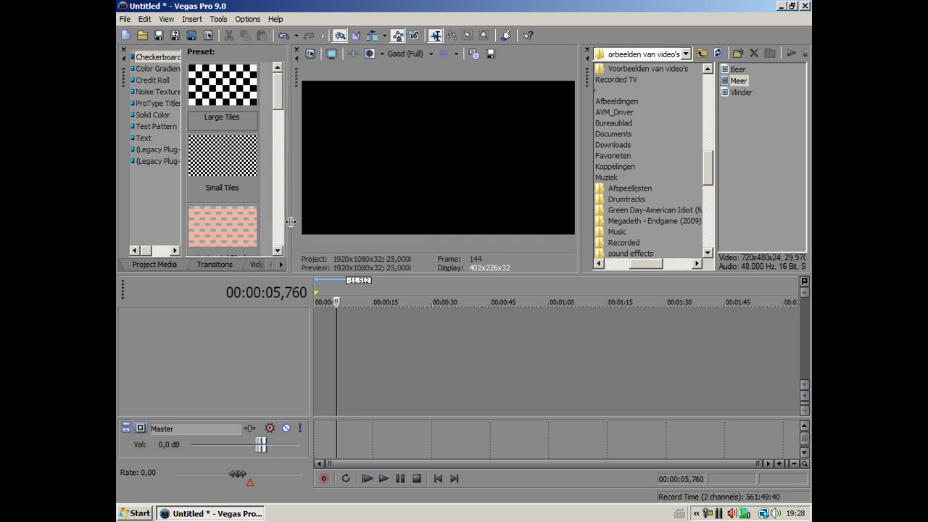
pyautogui.click(278, 264)
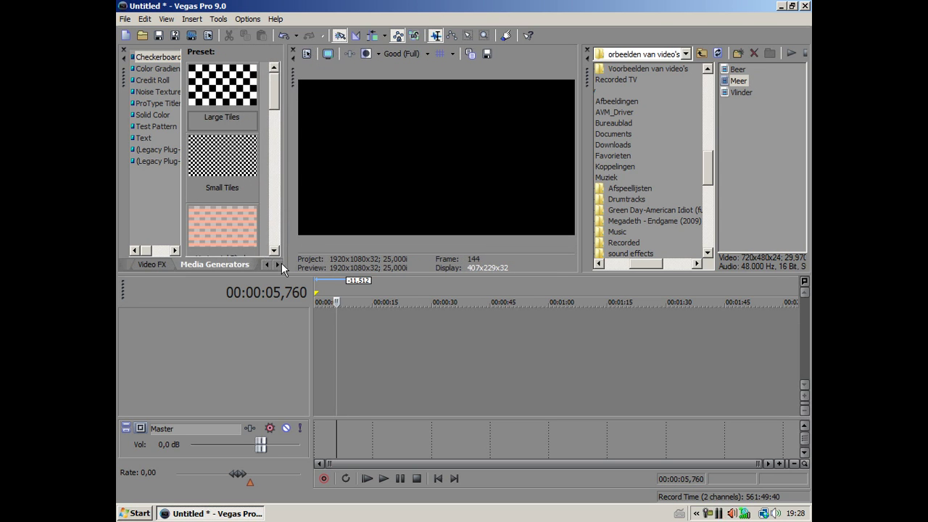
pyautogui.click(154, 114)
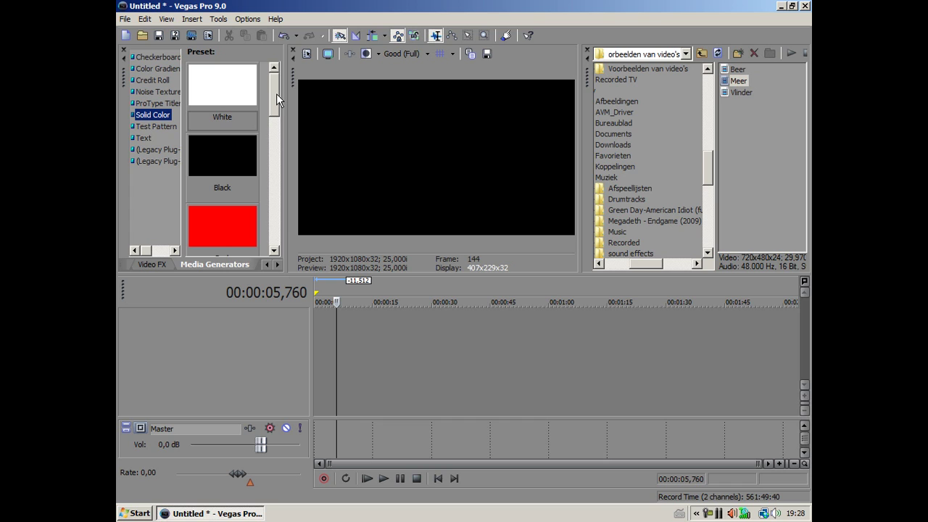
pyautogui.scroll(-1, 215, 160)
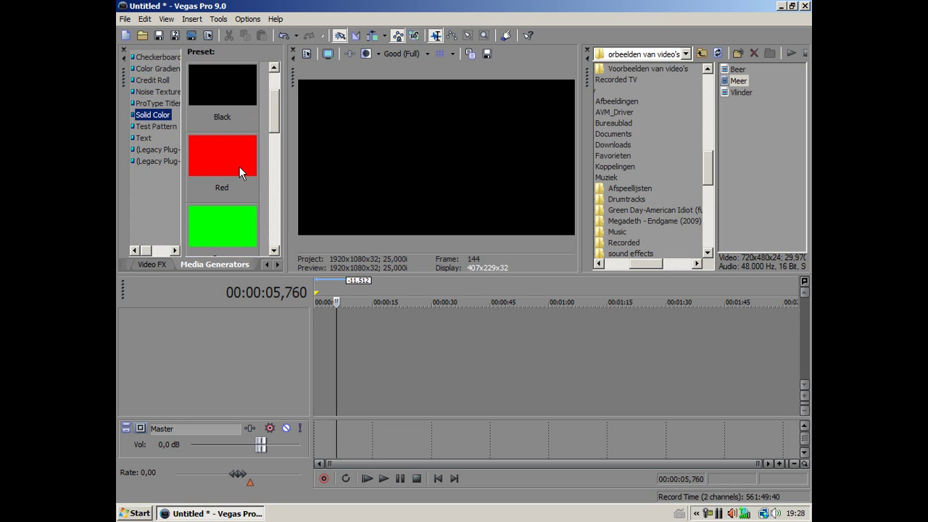
pyautogui.click(240, 172)
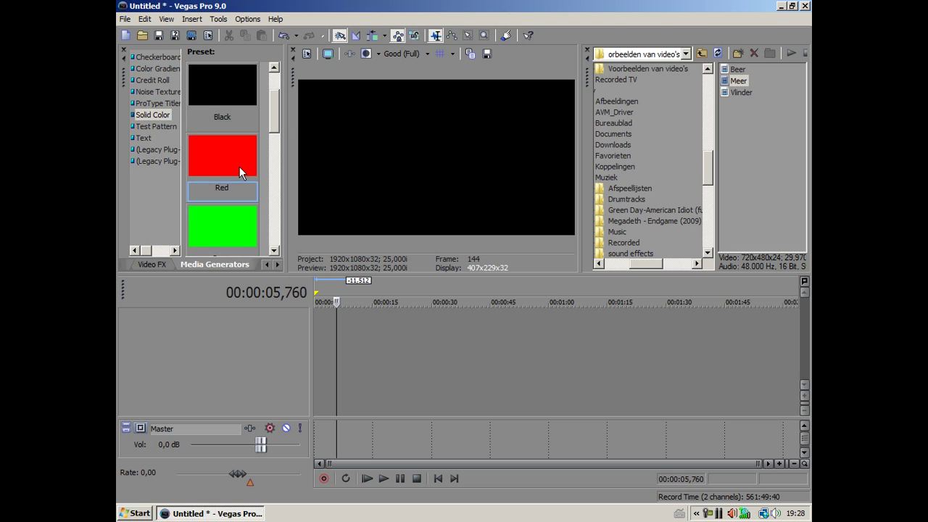
pyautogui.moveTo(206, 145); pyautogui.dragTo(291, 327)
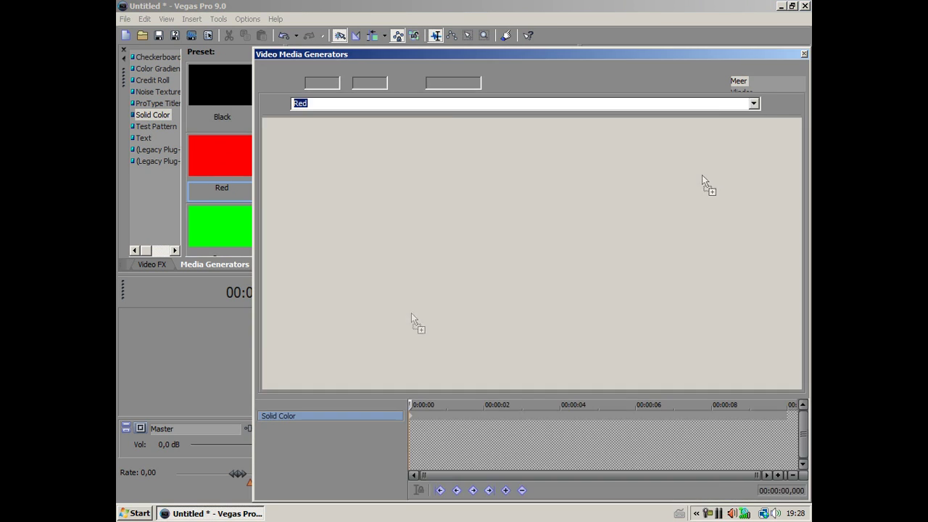
pyautogui.moveTo(710, 55); pyautogui.dragTo(614, 35)
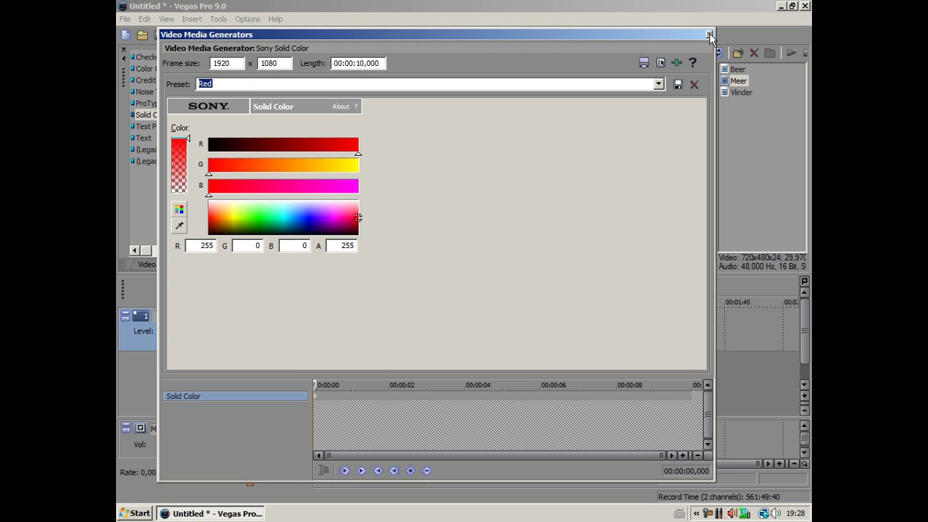
pyautogui.click(709, 34)
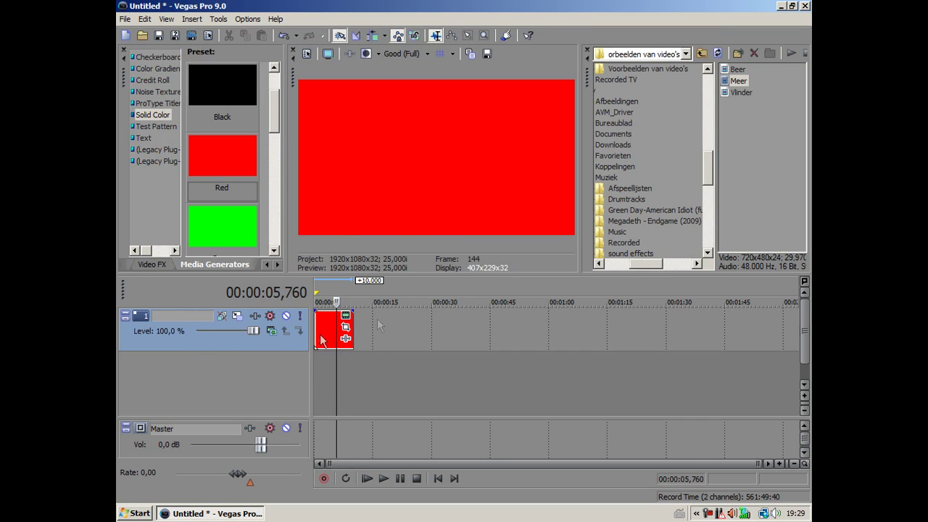
# - In Track Motion, resize and move the red frame to fill the top-left quarter
pyautogui.click(253, 317)
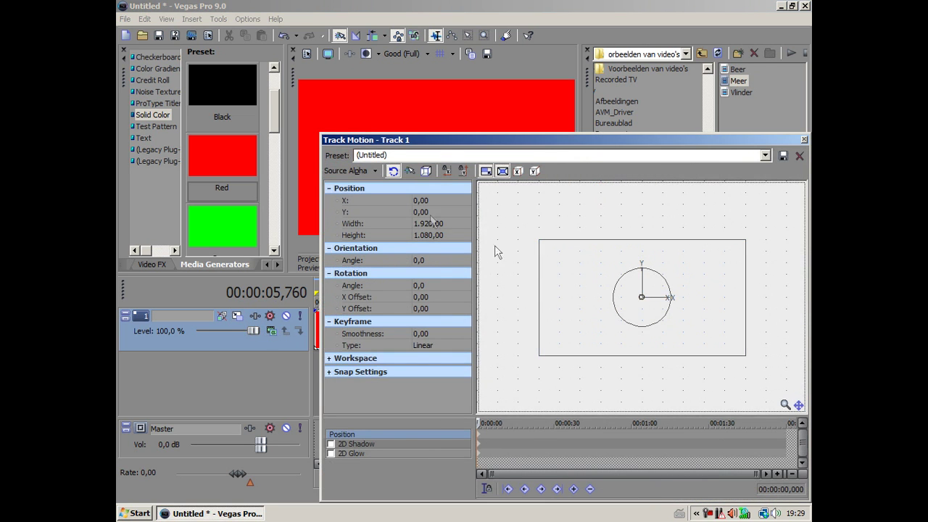
pyautogui.moveTo(431, 140); pyautogui.dragTo(354, 144)
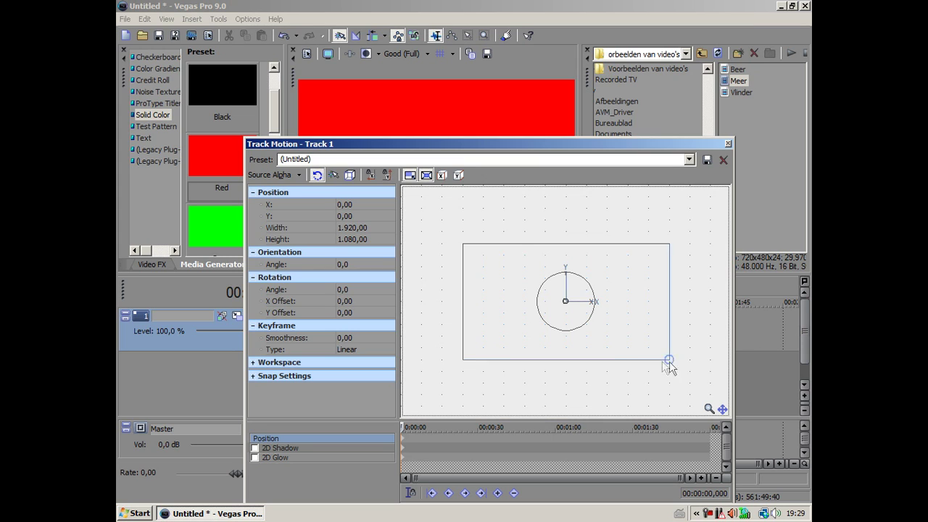
pyautogui.moveTo(669, 360); pyautogui.dragTo(594, 335)
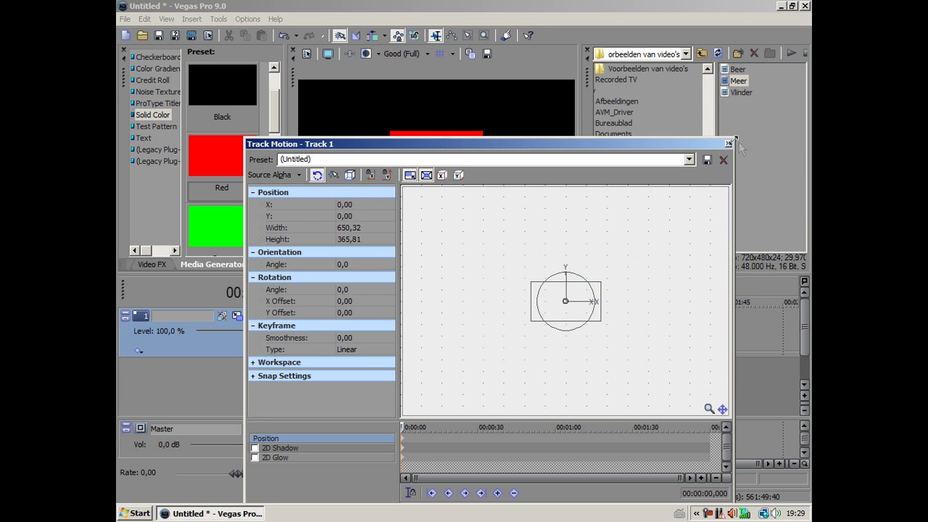
pyautogui.moveTo(734, 135); pyautogui.dragTo(553, 275)
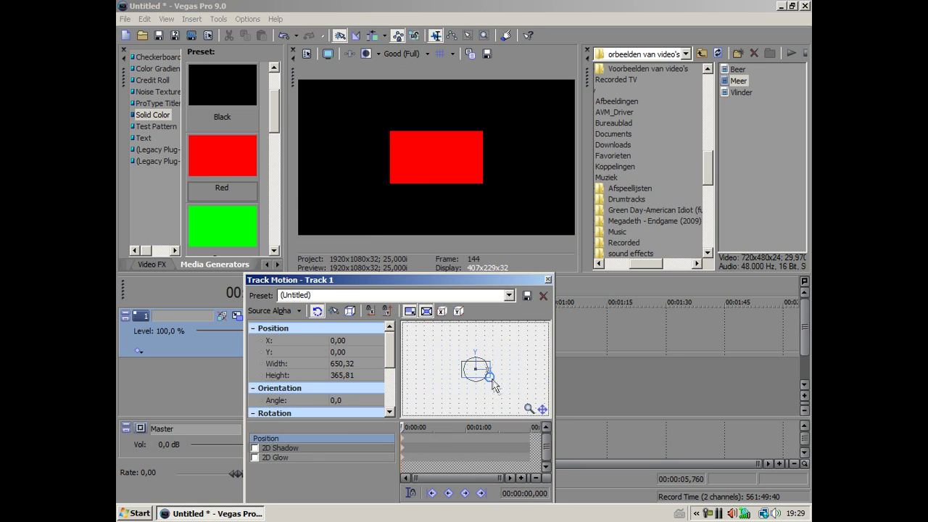
pyautogui.moveTo(492, 379)
pyautogui.mouseDown()
pyautogui.moveTo(486, 386)
pyautogui.moveTo(445, 364)
pyautogui.mouseUp()
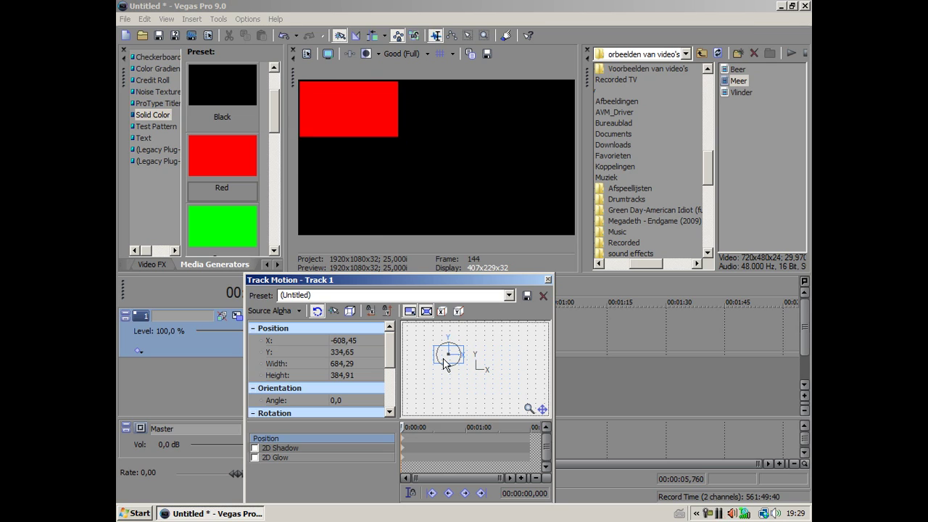
pyautogui.moveTo(463, 362); pyautogui.dragTo(468, 365)
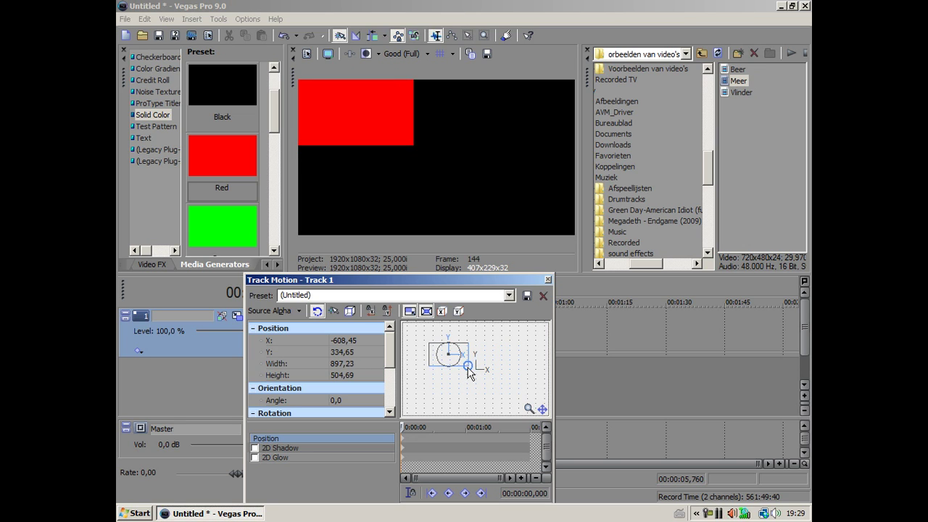
pyautogui.hotkey('ctrl', 'z')
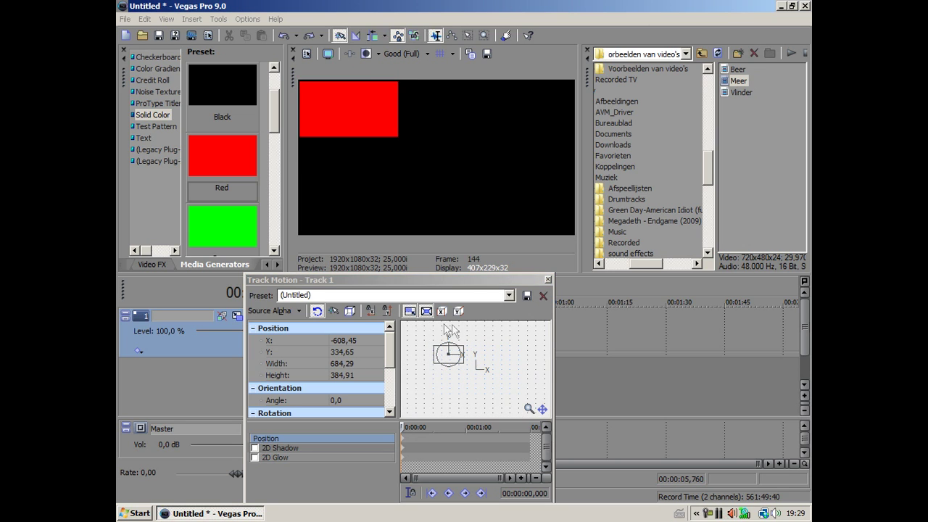
pyautogui.click(425, 326)
pyautogui.moveTo(464, 365)
pyautogui.mouseDown()
pyautogui.moveTo(484, 389)
pyautogui.moveTo(460, 376)
pyautogui.moveTo(468, 379)
pyautogui.mouseUp()
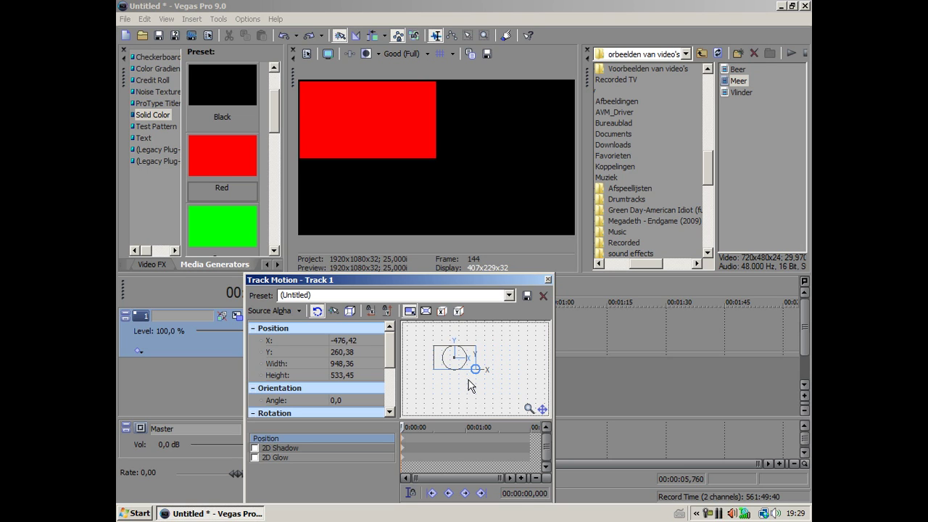
pyautogui.moveTo(470, 385); pyautogui.dragTo(469, 385)
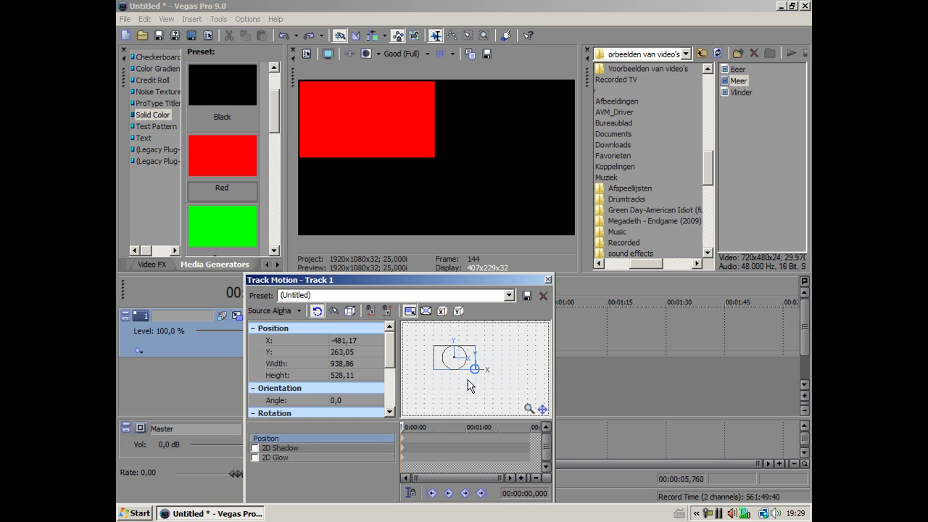
# - Save the red frame's placement as motion preset 'position1'
pyautogui.moveTo(482, 282)
pyautogui.mouseDown()
pyautogui.moveTo(693, 212)
pyautogui.moveTo(694, 194)
pyautogui.mouseUp()
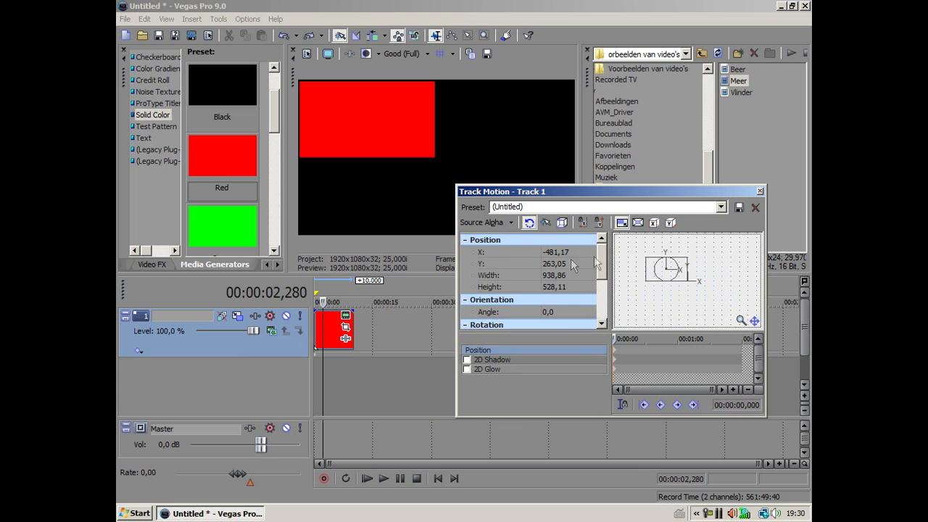
pyautogui.click(569, 208)
pyautogui.write('position1')
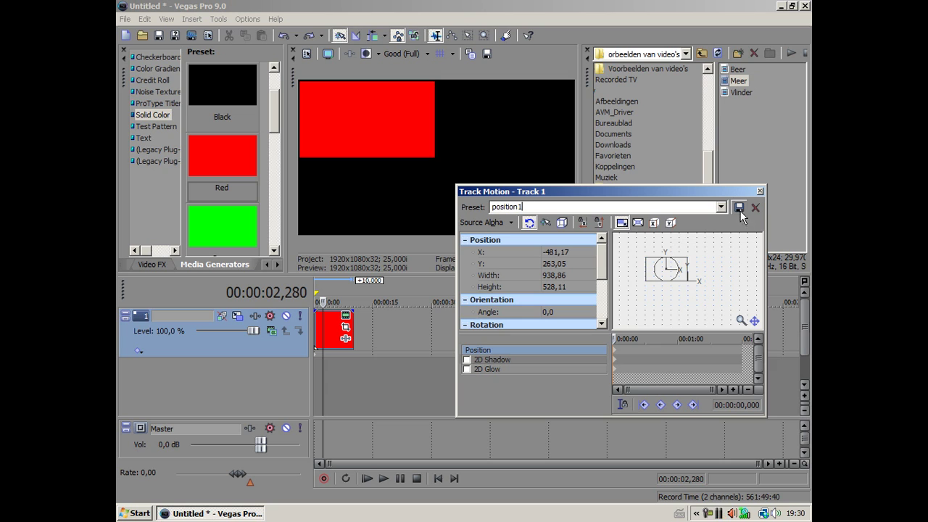
pyautogui.click(737, 209)
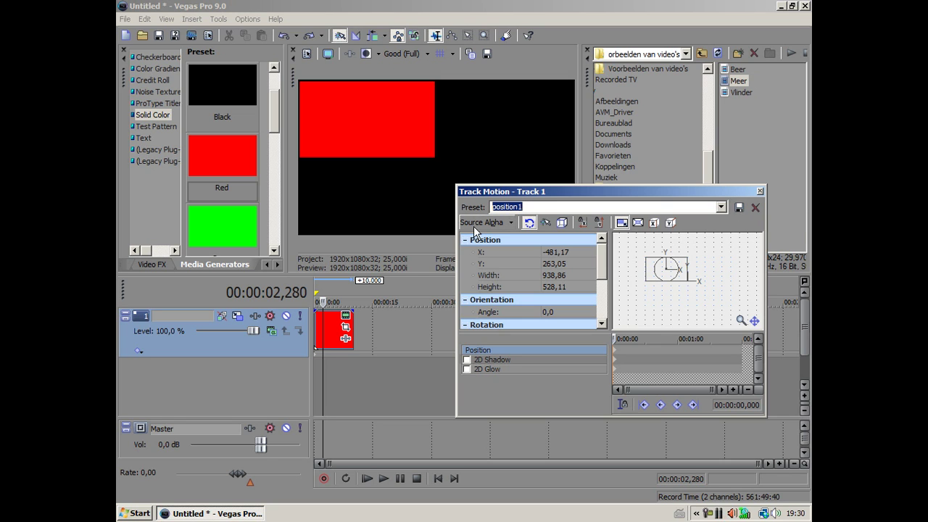
pyautogui.click(759, 192)
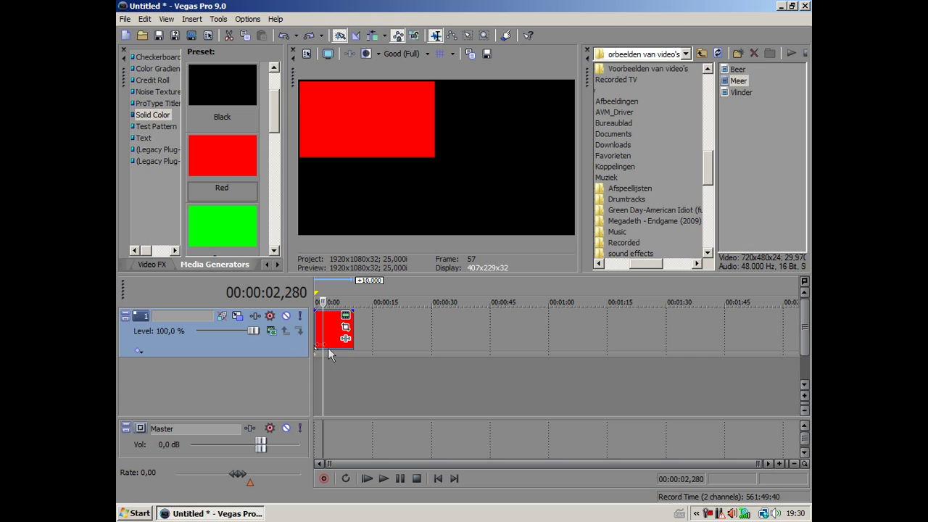
# - Insert a new video track and place a green solid colour clip on it
pyautogui.rightClick(204, 386)
pyautogui.click(267, 419)
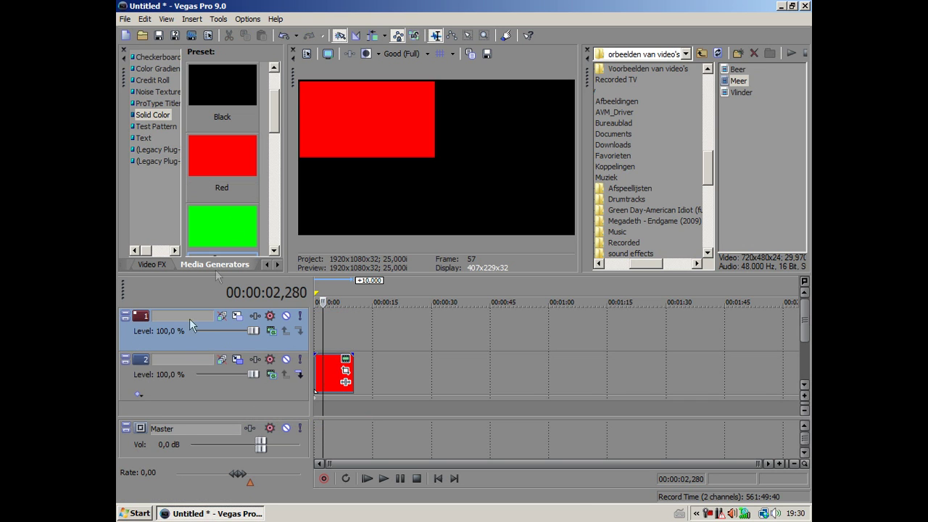
pyautogui.scroll(-1, 222, 160)
pyautogui.moveTo(214, 145); pyautogui.dragTo(389, 269)
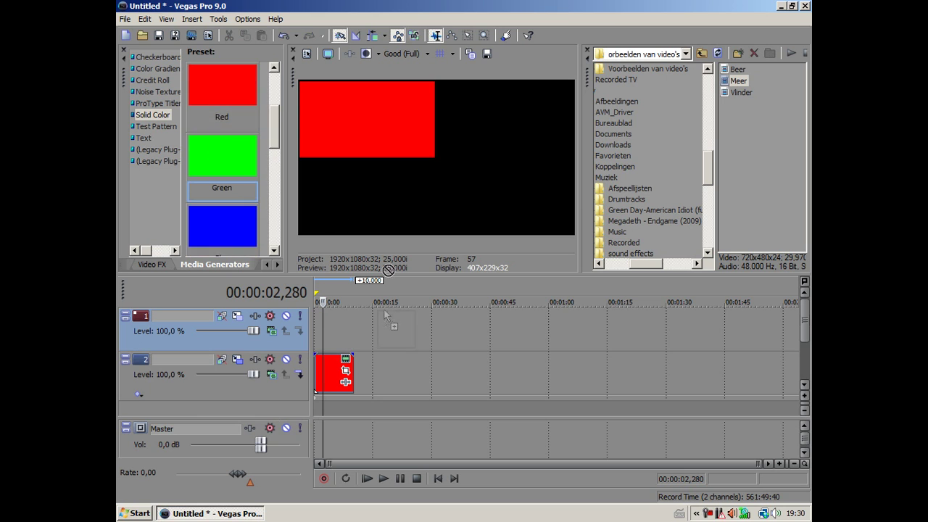
pyautogui.moveTo(384, 314); pyautogui.dragTo(385, 315)
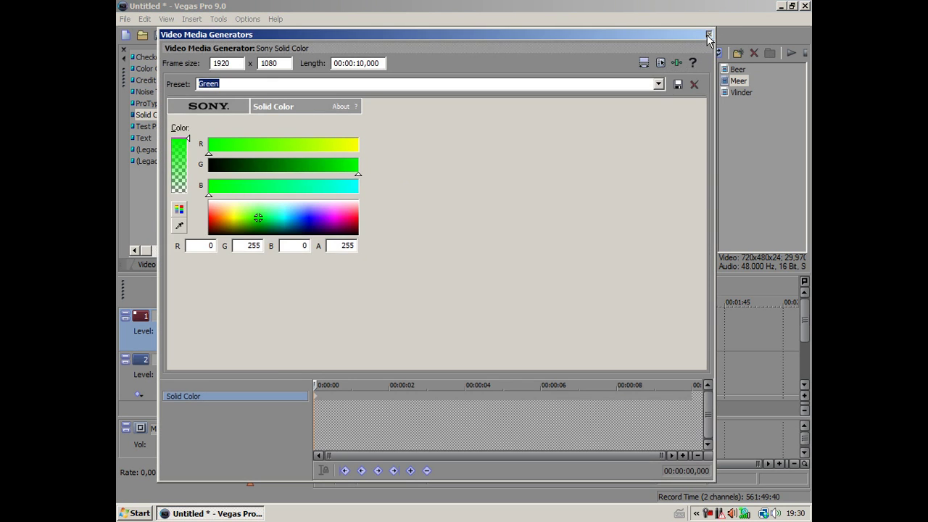
pyautogui.click(708, 34)
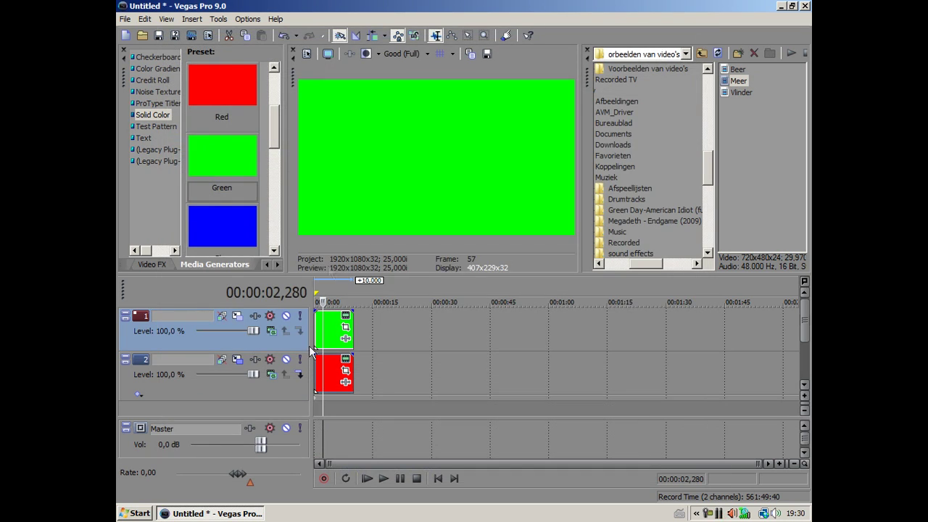
# - Apply position1 to the green track, shift it to the top-right quarter, and save as 'position2'
pyautogui.click(255, 316)
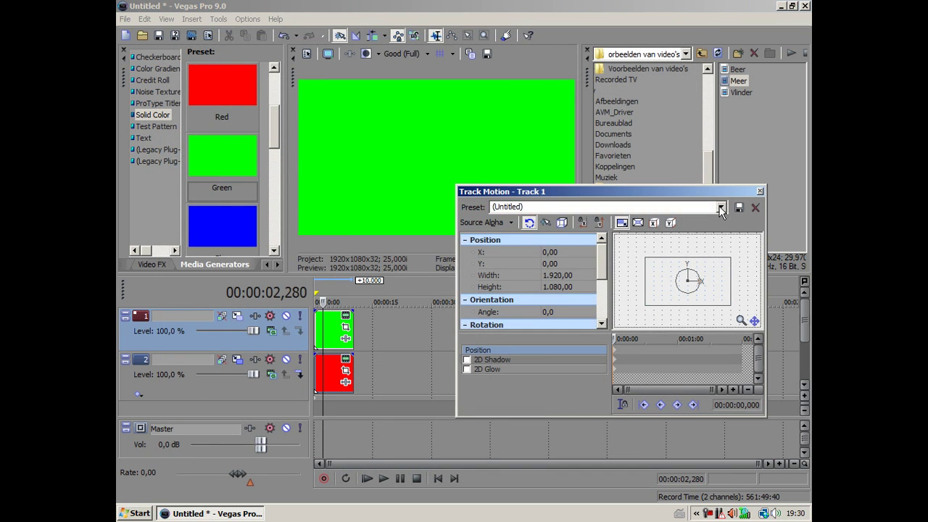
pyautogui.click(721, 207)
pyautogui.click(507, 226)
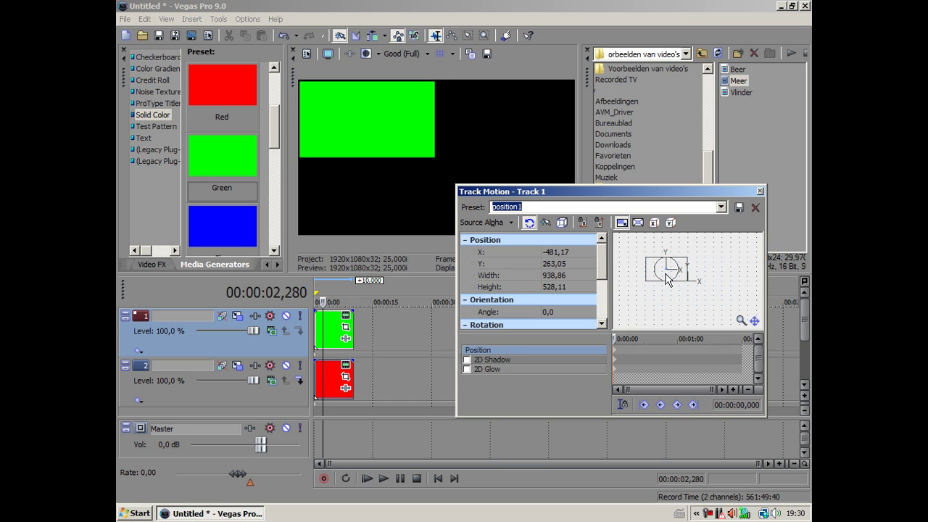
pyautogui.moveTo(666, 279); pyautogui.dragTo(701, 281)
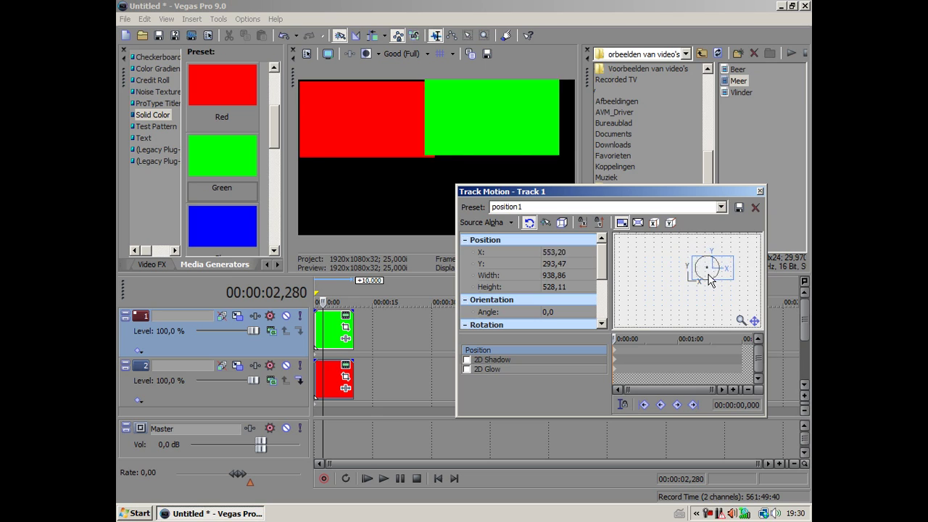
pyautogui.moveTo(709, 282); pyautogui.dragTo(702, 276)
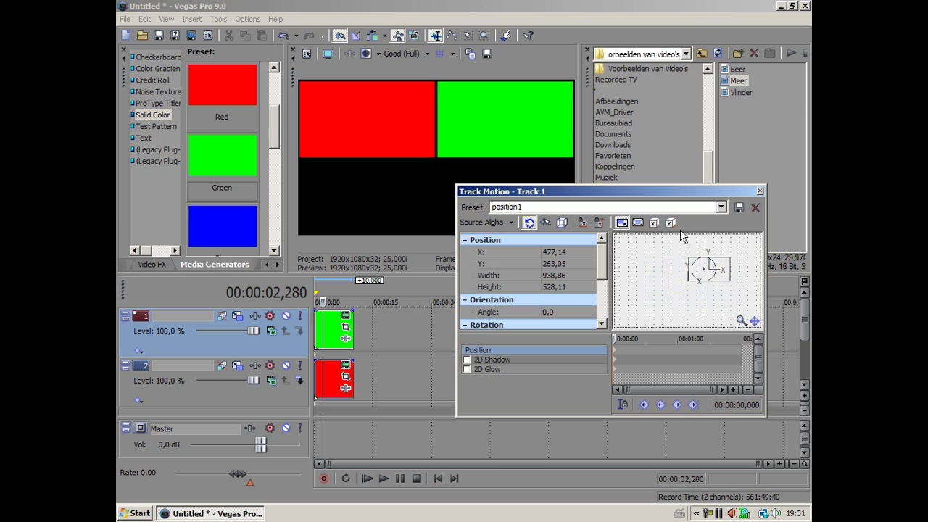
pyautogui.click(546, 206)
pyautogui.write('2')
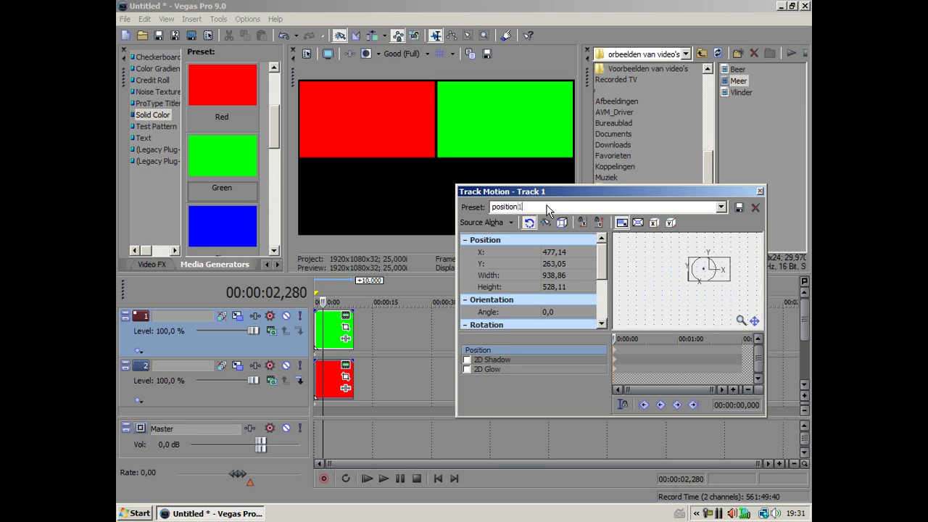
pyautogui.click(738, 207)
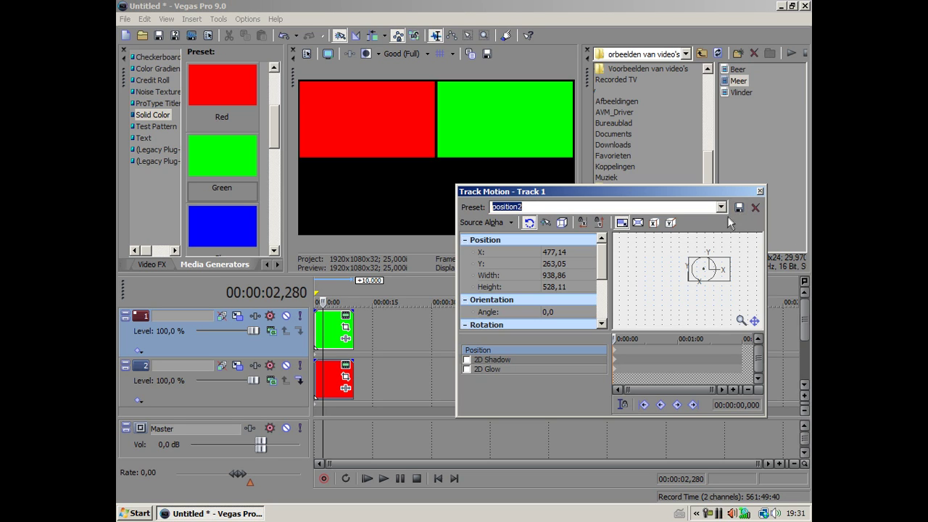
pyautogui.click(759, 192)
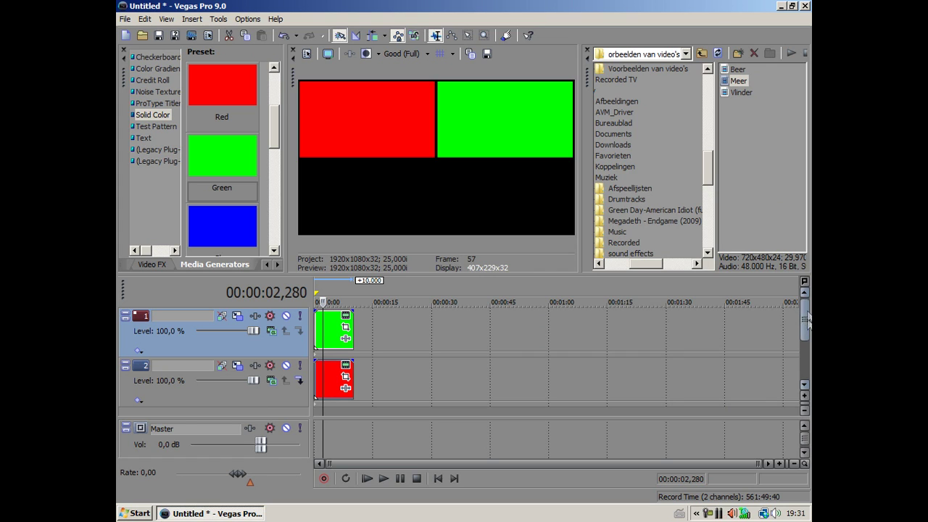
# - Insert a new top video track holding a blue solid colour clip
pyautogui.rightClick(248, 410)
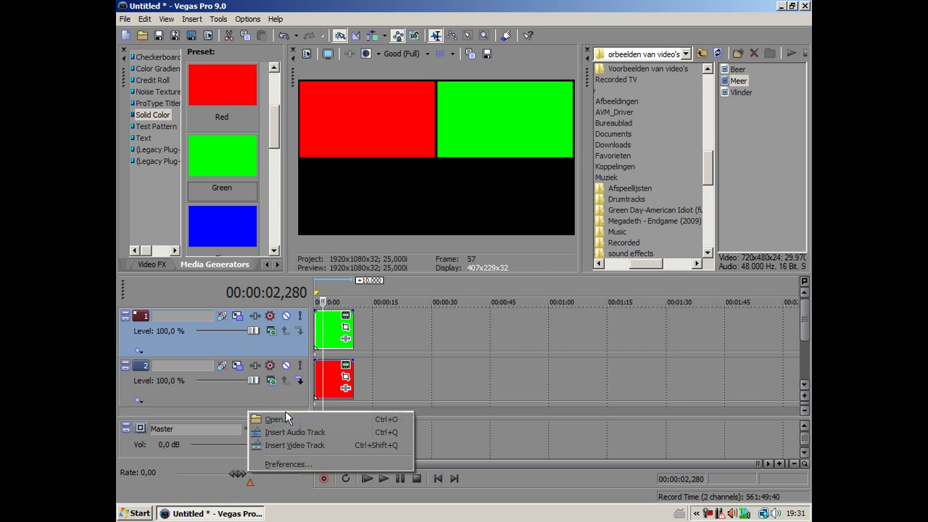
pyautogui.click(304, 444)
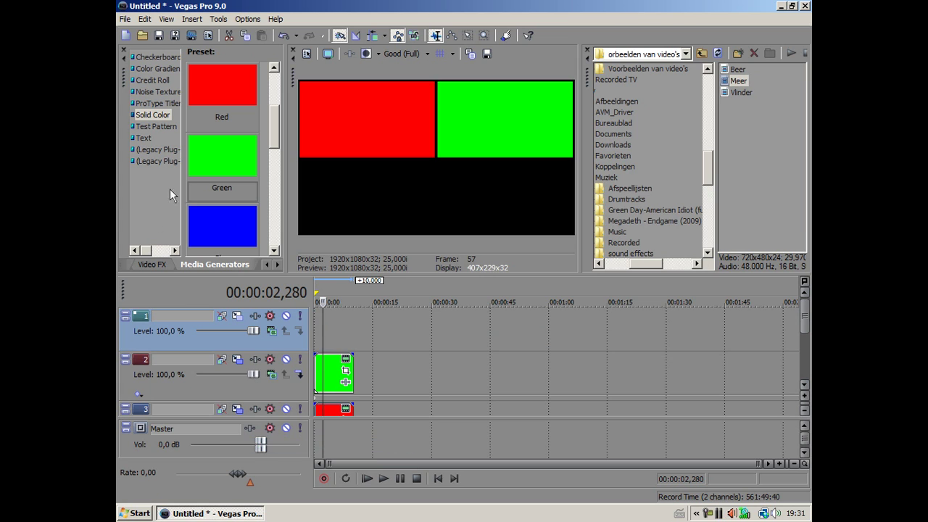
pyautogui.moveTo(230, 219)
pyautogui.mouseDown()
pyautogui.moveTo(329, 332)
pyautogui.moveTo(313, 333)
pyautogui.mouseUp()
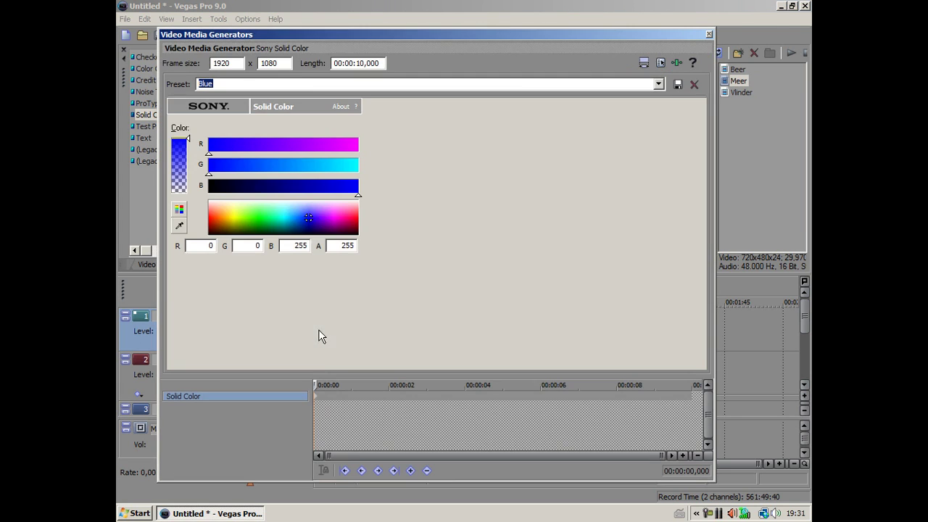
pyautogui.click(708, 34)
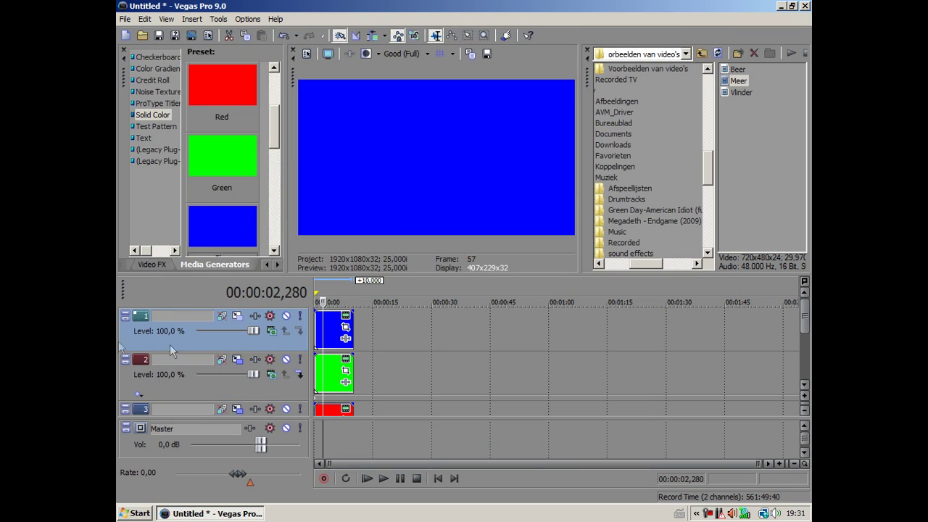
# - Apply position2 to the blue track and move its frame down into the bottom-right quarter
pyautogui.click(238, 316)
pyautogui.click(721, 207)
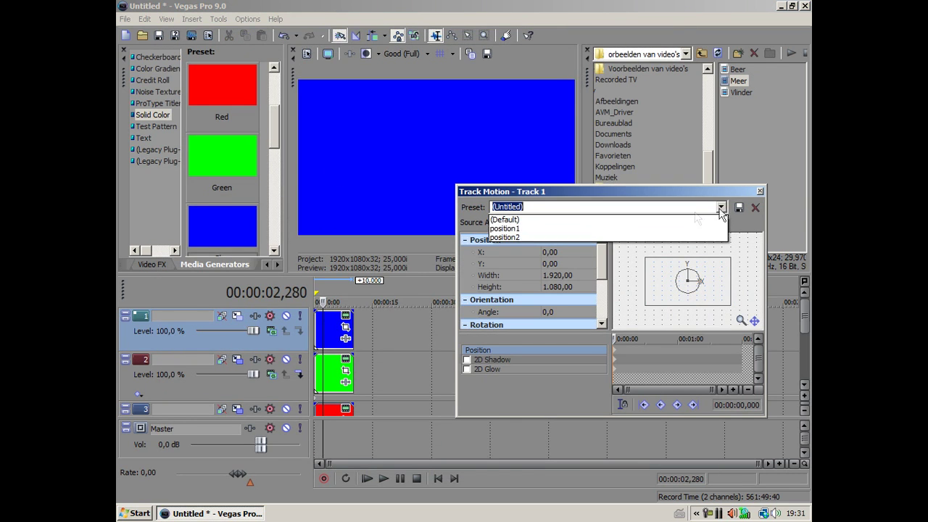
pyautogui.click(574, 237)
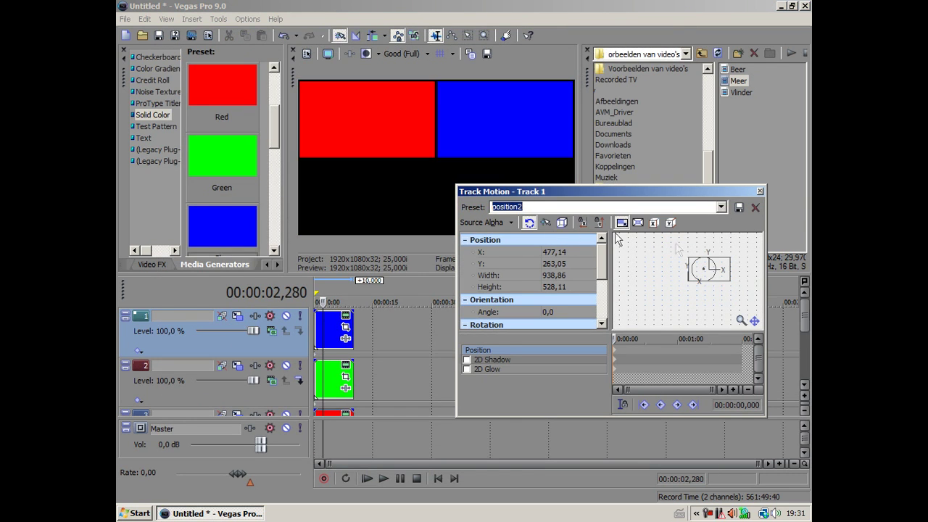
pyautogui.click(722, 284)
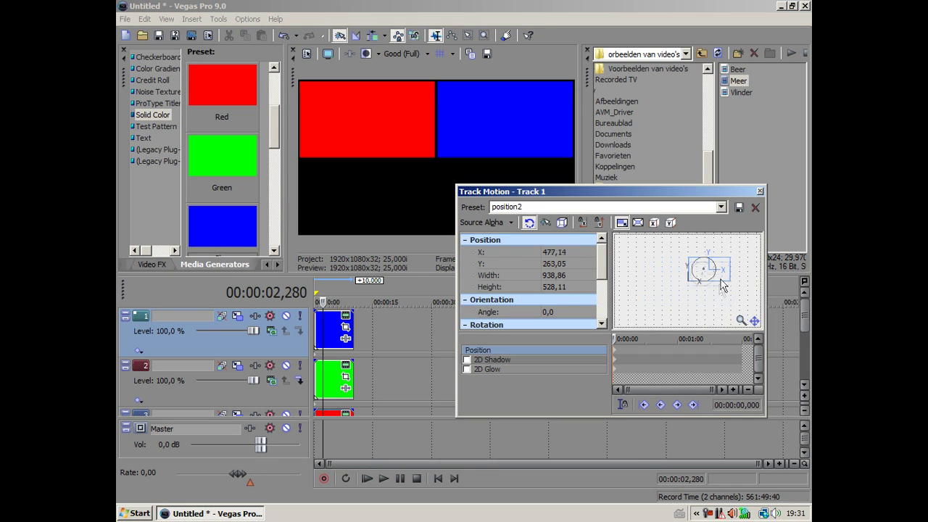
pyautogui.moveTo(721, 284)
pyautogui.mouseDown()
pyautogui.moveTo(722, 313)
pyautogui.moveTo(723, 303)
pyautogui.mouseUp()
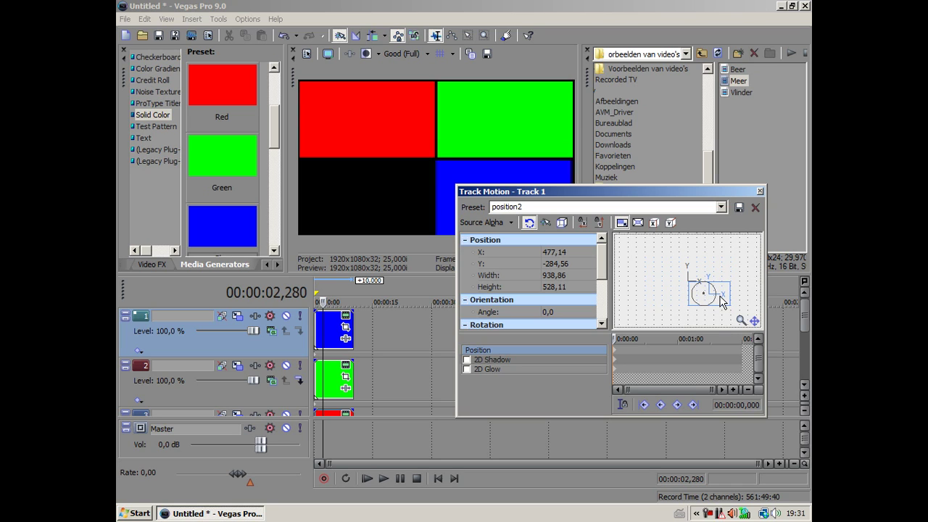
pyautogui.moveTo(562, 189)
pyautogui.mouseDown()
pyautogui.moveTo(568, 180)
pyautogui.moveTo(548, 268)
pyautogui.mouseUp()
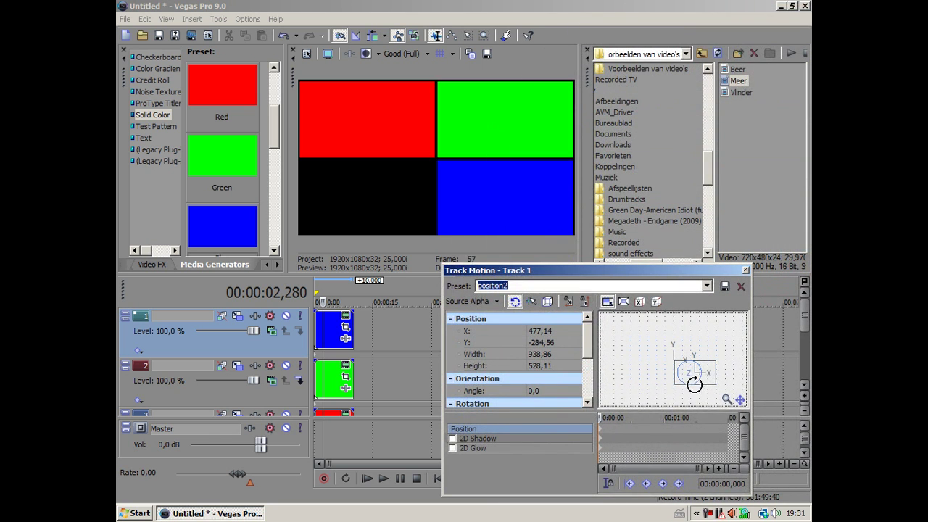
pyautogui.click(745, 269)
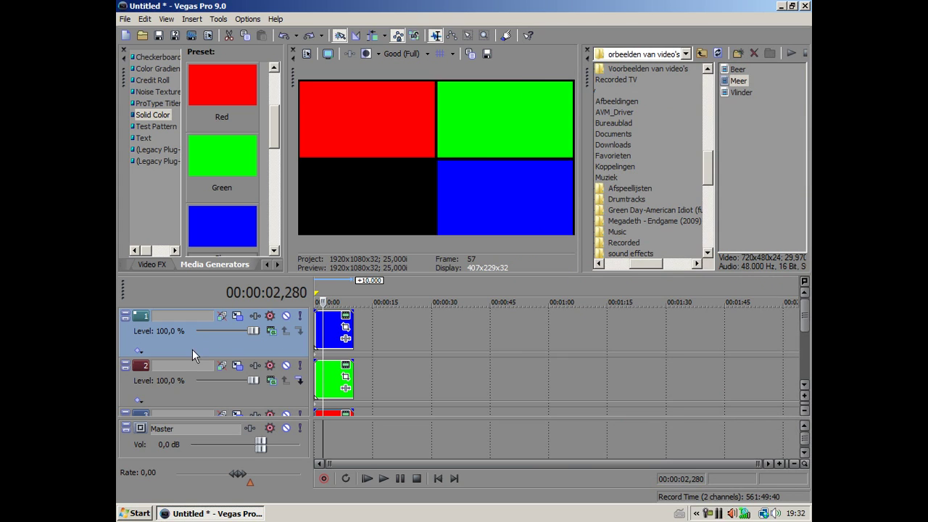
# - Insert an empty top video track and save the blue track's placement as preset 'postion3'
pyautogui.rightClick(398, 328)
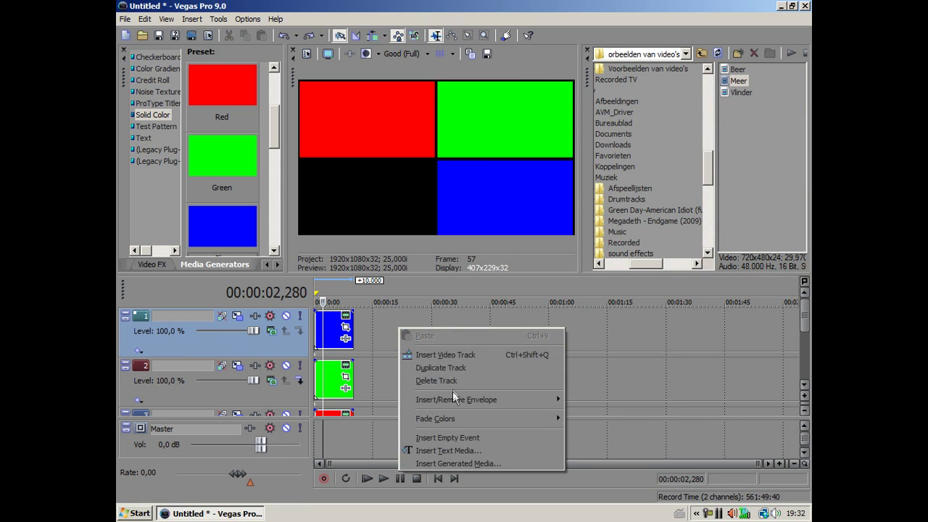
pyautogui.click(451, 355)
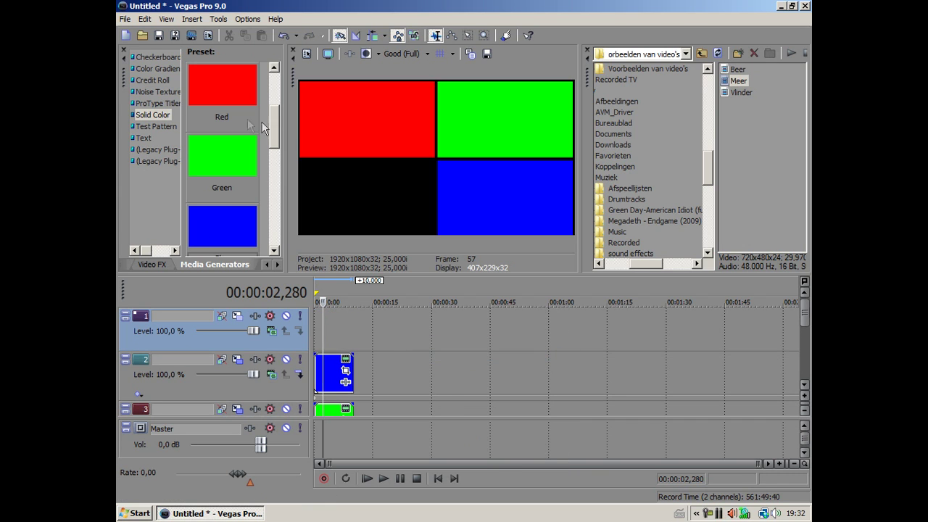
pyautogui.click(237, 358)
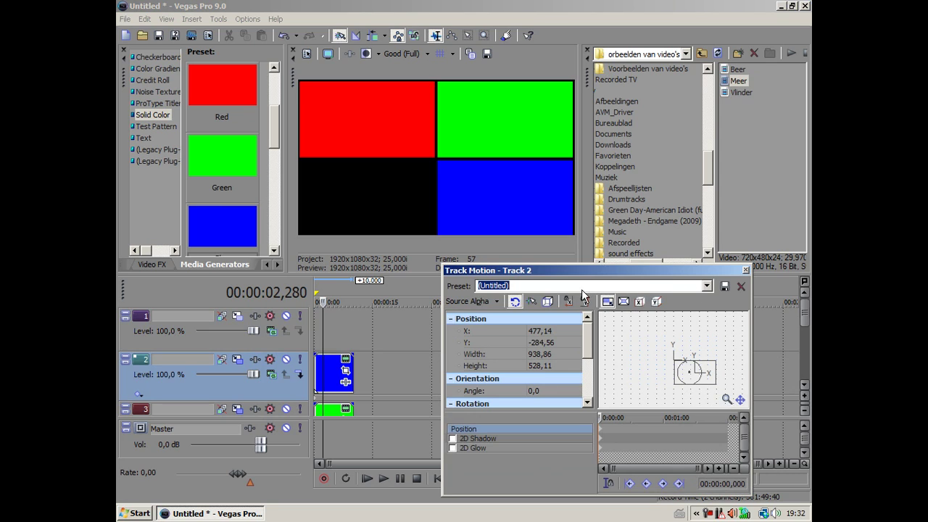
pyautogui.write('postion3')
pyautogui.click(724, 287)
pyautogui.click(746, 271)
# - Place a yellow solid colour clip on the empty top track
pyautogui.scroll(-2, 225, 145)
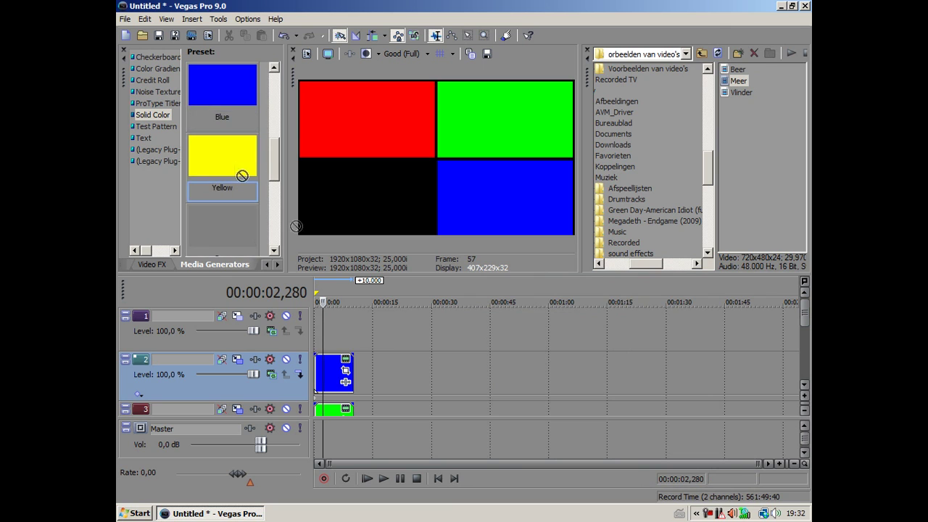
pyautogui.moveTo(242, 175); pyautogui.dragTo(297, 335)
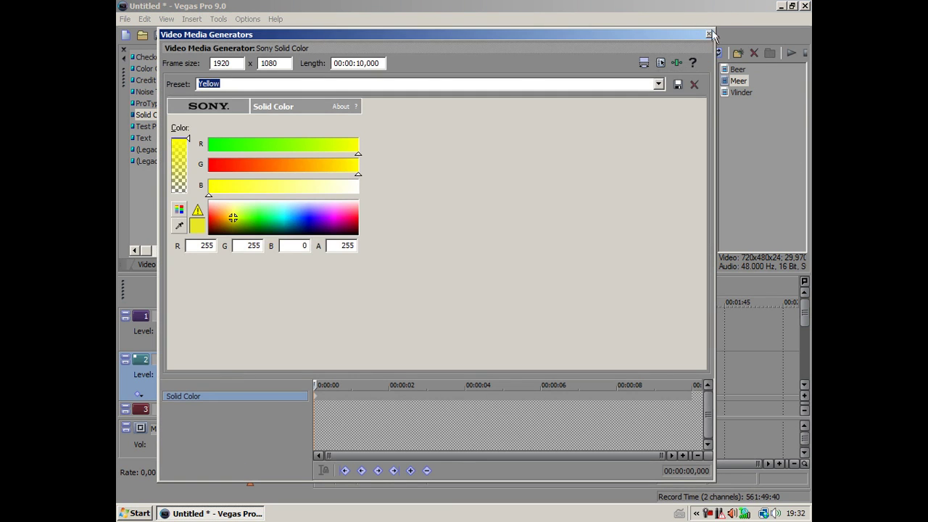
pyautogui.click(710, 33)
# - Apply postion3 to the yellow track and nudge its X to about -481, into the bottom-left quarter
pyautogui.click(236, 317)
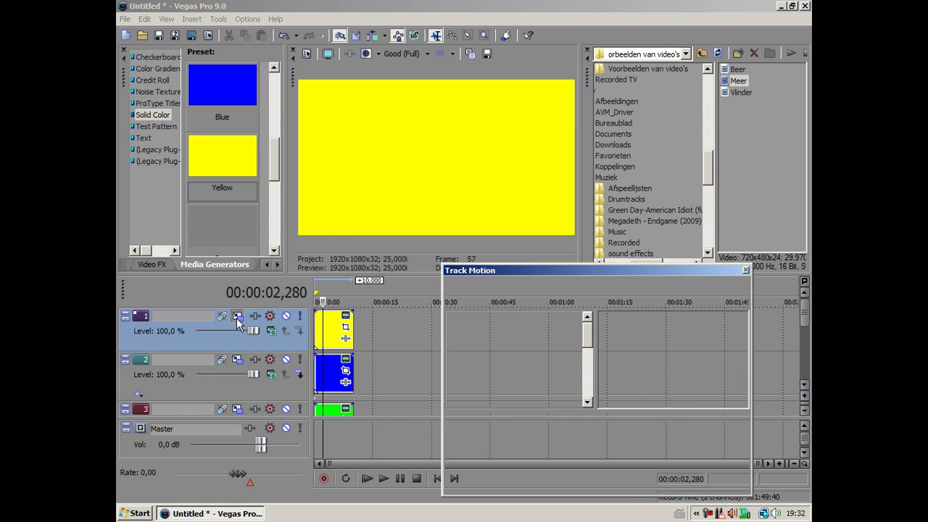
pyautogui.click(708, 285)
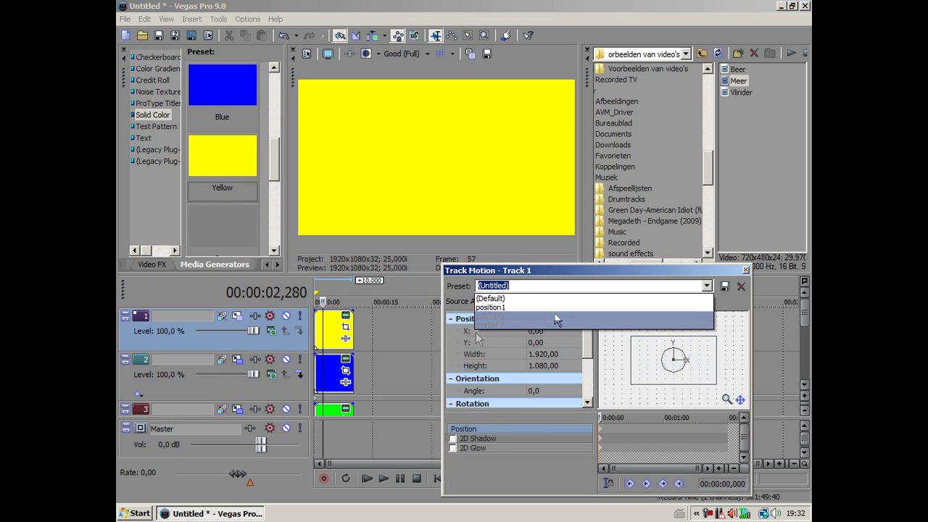
pyautogui.click(500, 322)
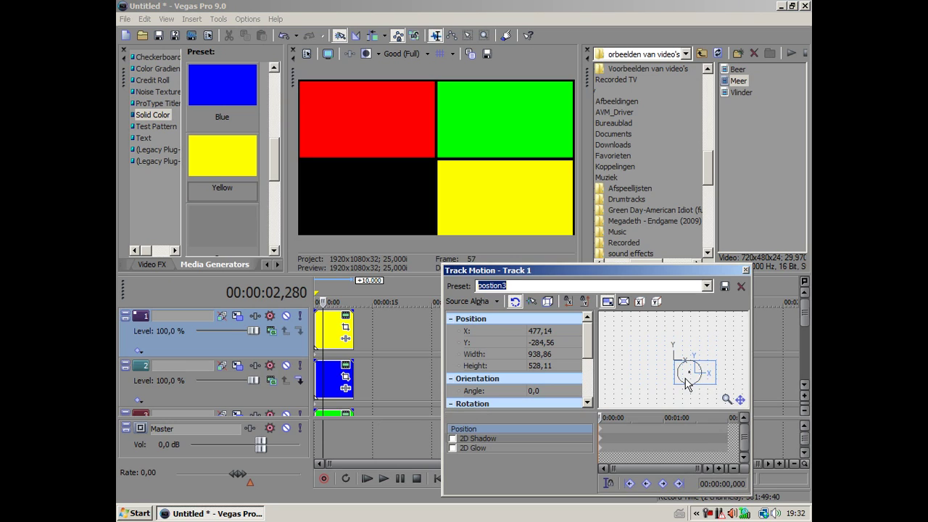
pyautogui.press('Left')
pyautogui.press('Left')
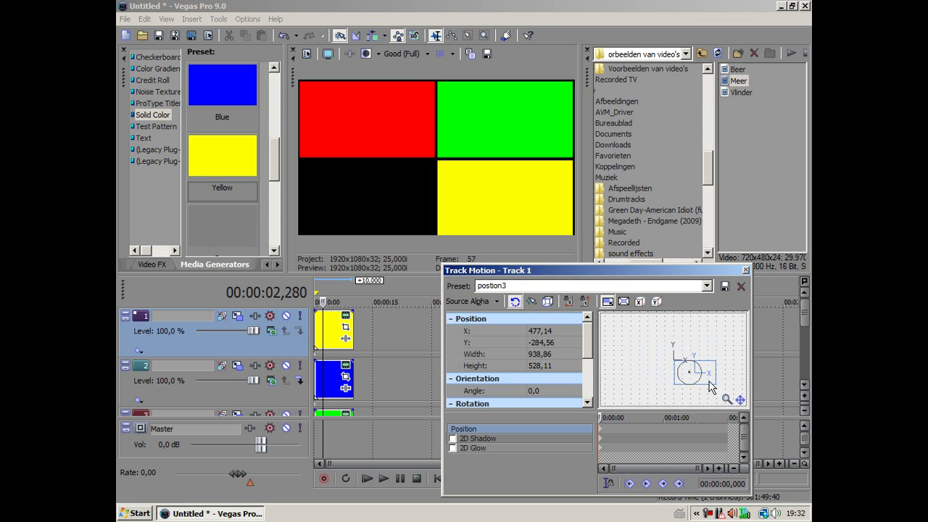
pyautogui.press('Left')
pyautogui.press('Left')
pyautogui.press('Left')
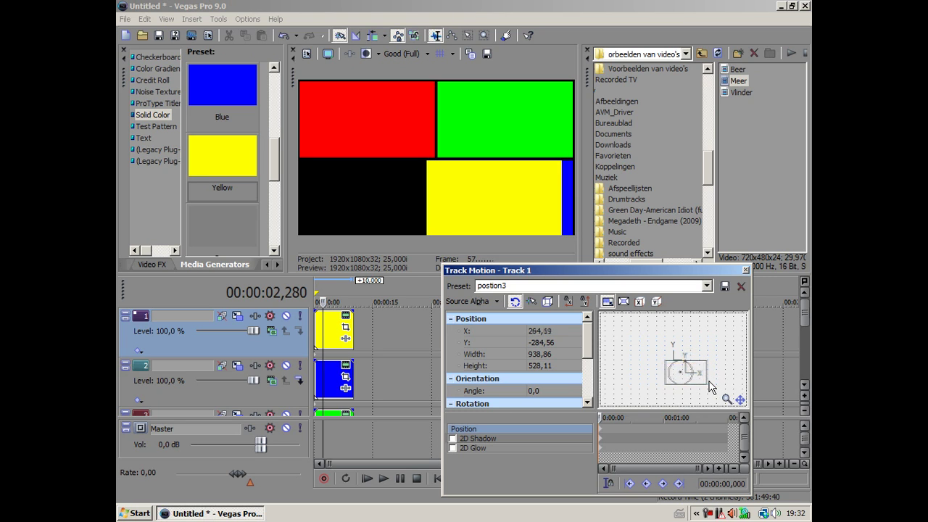
pyautogui.press('Left')
pyautogui.press('Left')
pyautogui.press('Left')
pyautogui.press('Left')
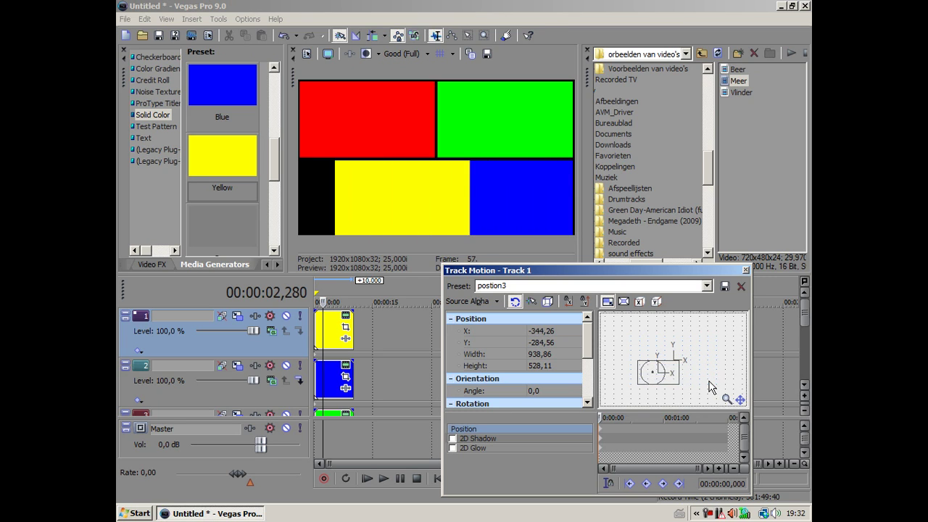
pyautogui.press('Left')
pyautogui.press('Left')
pyautogui.press('Left')
pyautogui.press('Left')
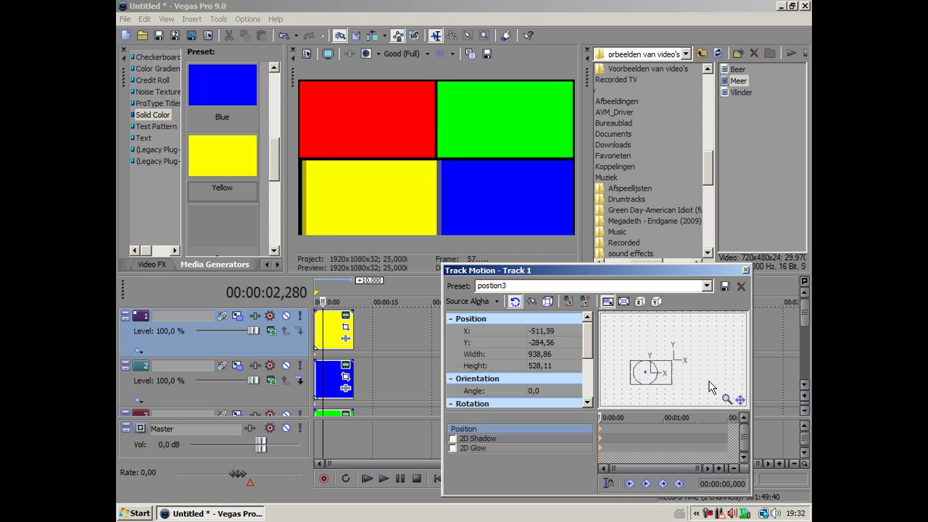
pyautogui.press('Right')
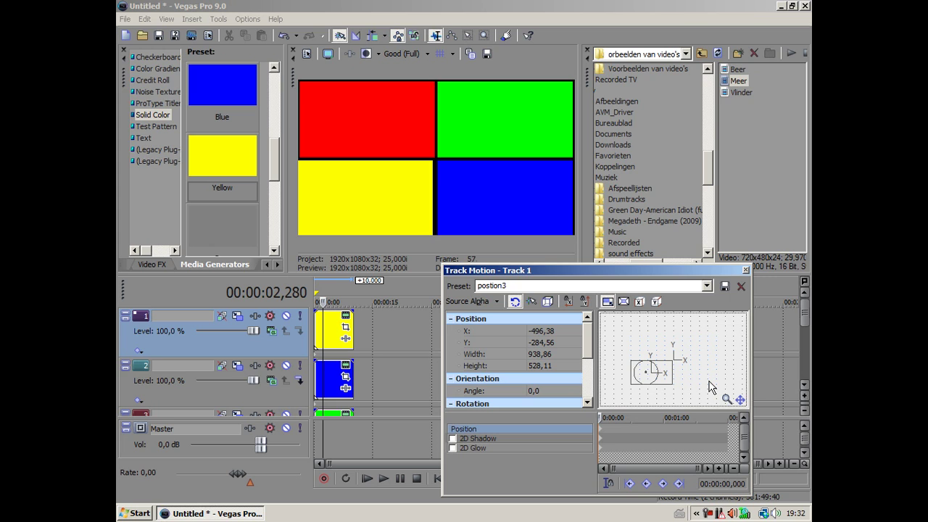
pyautogui.press('Right')
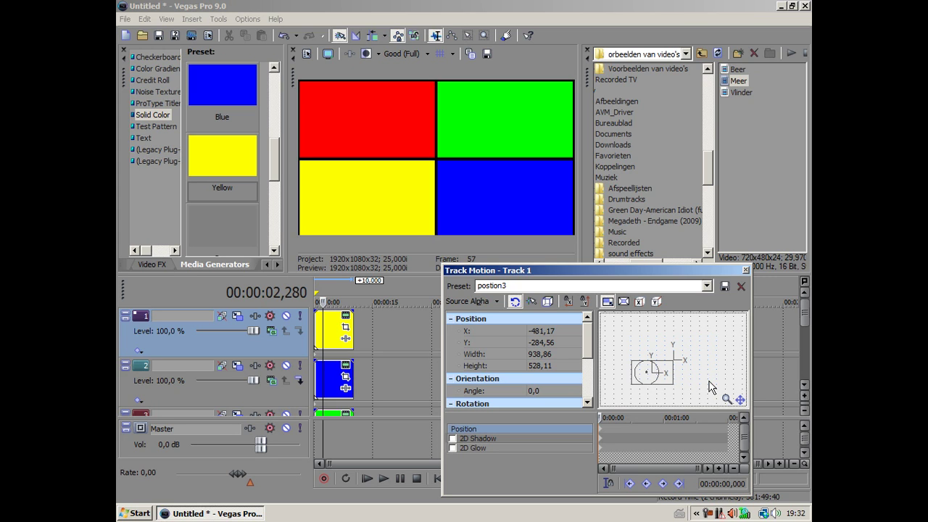
pyautogui.click(745, 271)
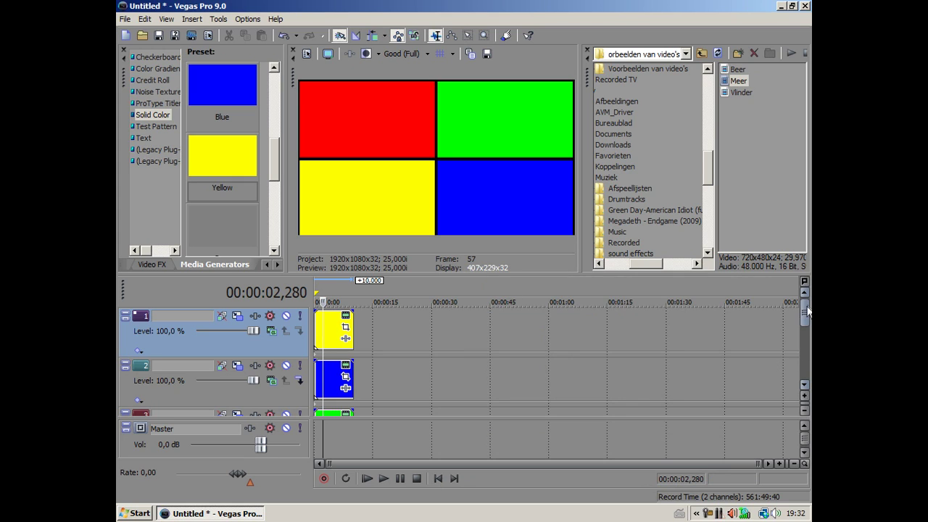
# - Delete the red solid from track 4 and drop the 'Meer' lake video at its start
pyautogui.scroll(-1, 807, 311)
pyautogui.scroll(1, 807, 310)
pyautogui.moveTo(805, 311); pyautogui.dragTo(804, 362)
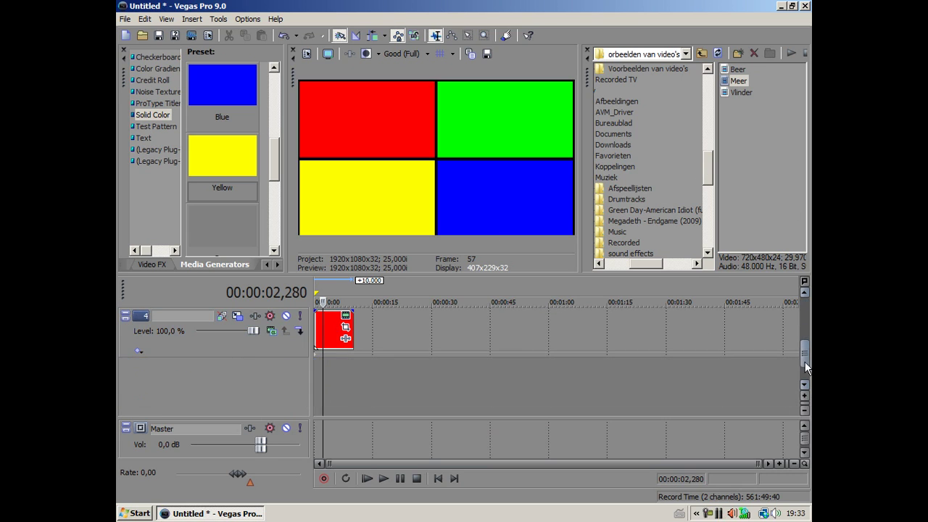
pyautogui.click(333, 320)
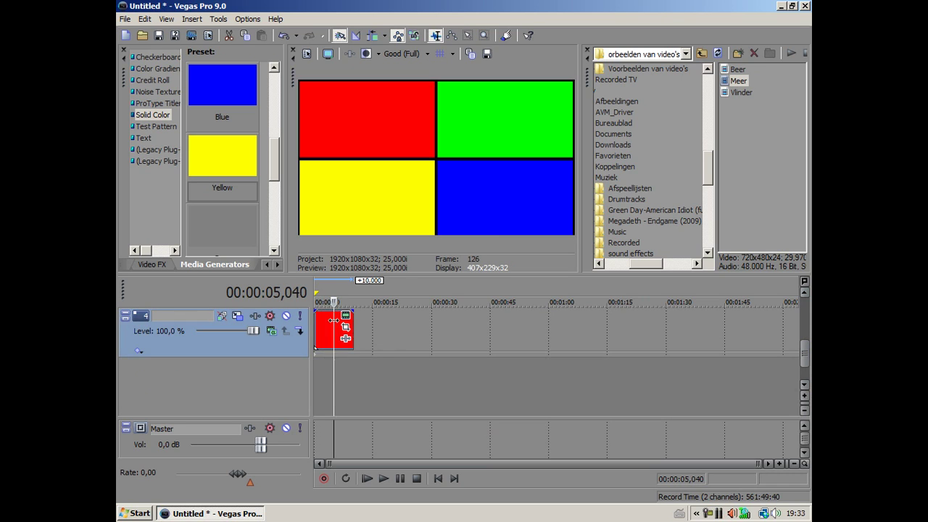
pyautogui.press('Delete')
pyautogui.moveTo(738, 81); pyautogui.dragTo(283, 349)
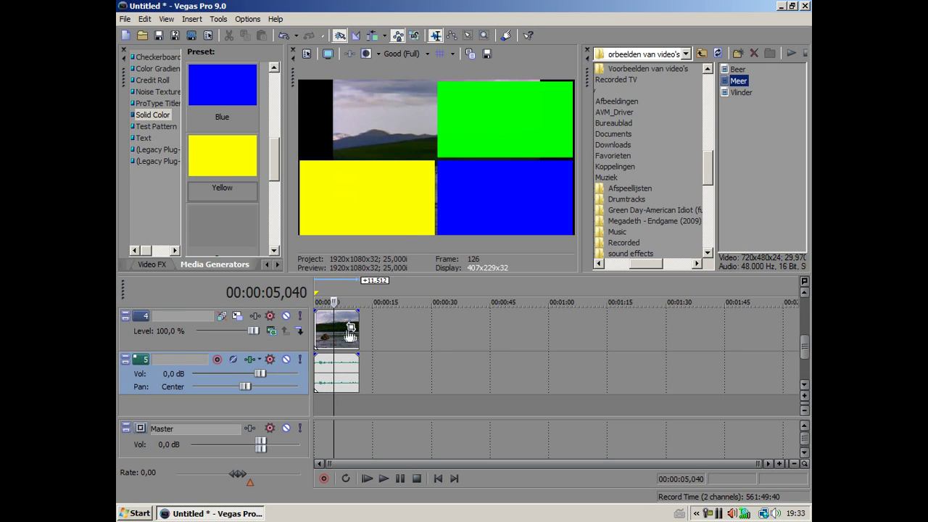
# - Crop the lake clip with the 16:9 Widescreen Pan/Crop preset
pyautogui.click(351, 331)
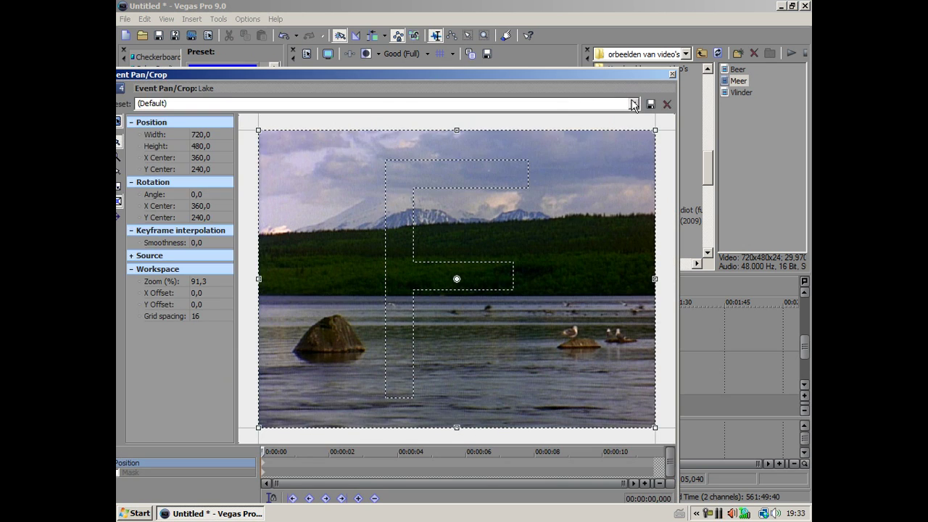
pyautogui.click(166, 104)
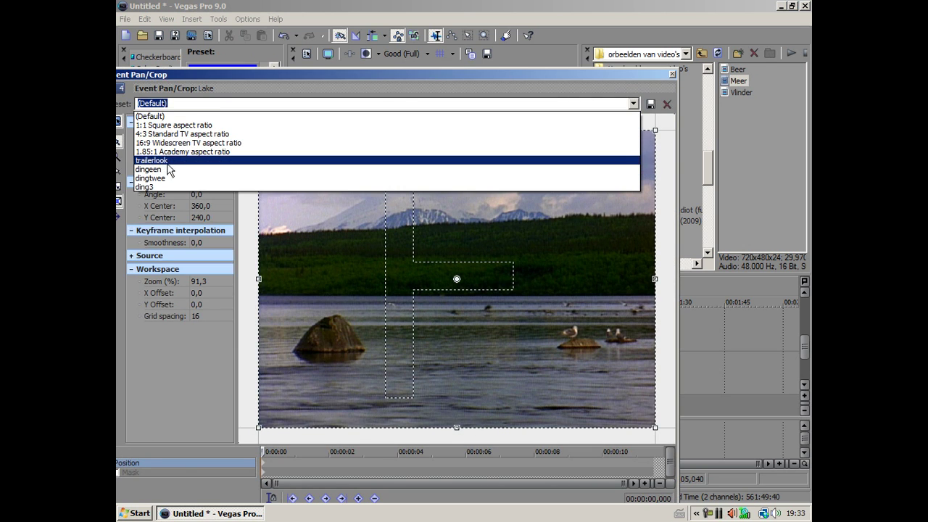
pyautogui.click(245, 143)
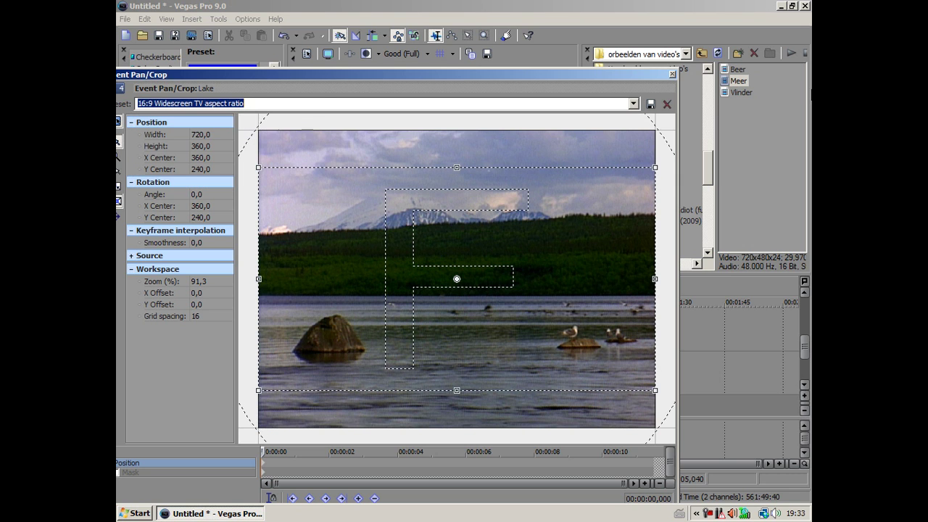
pyautogui.click(673, 74)
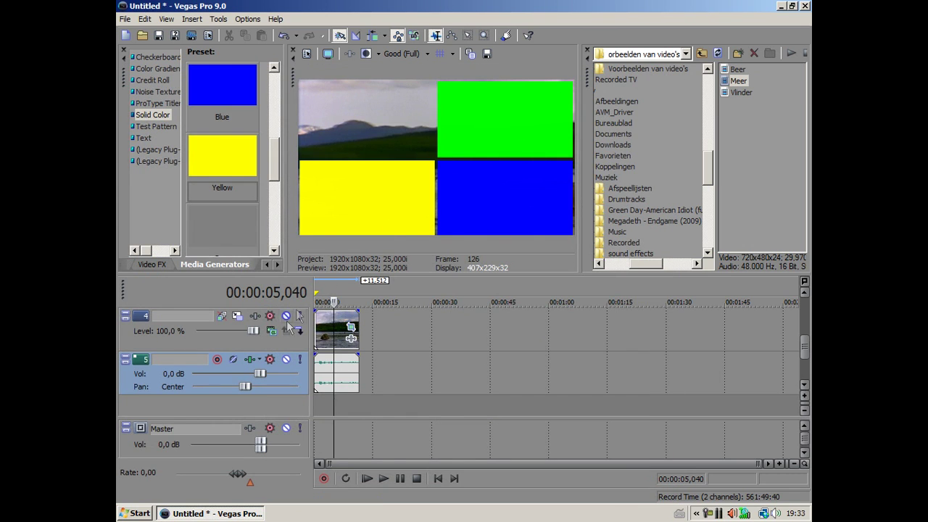
# - Apply the position1 motion preset to track 4, putting the lake video top-left
pyautogui.click(317, 322)
pyautogui.click(238, 315)
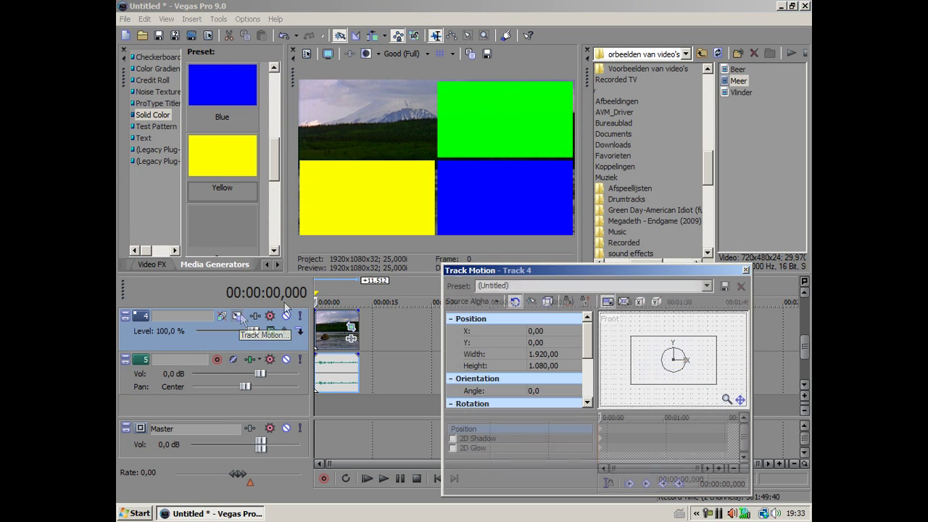
pyautogui.click(709, 287)
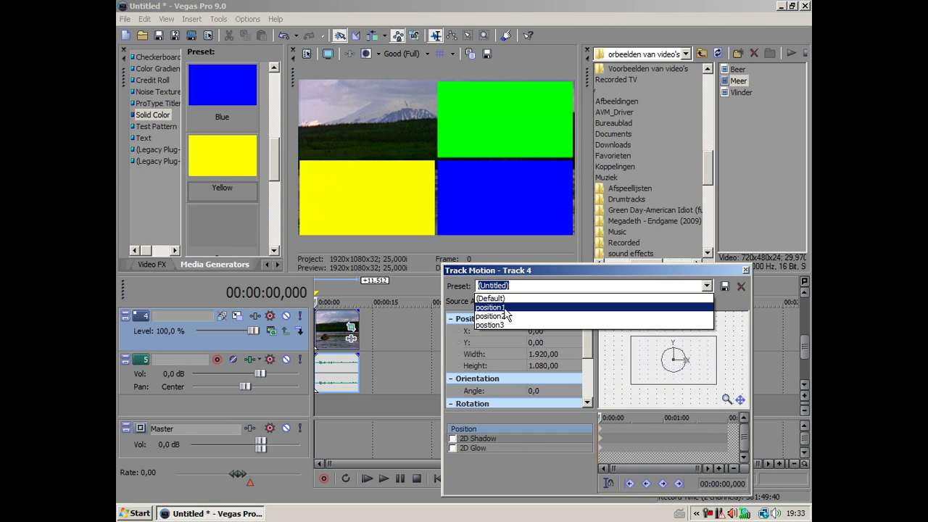
pyautogui.click(505, 308)
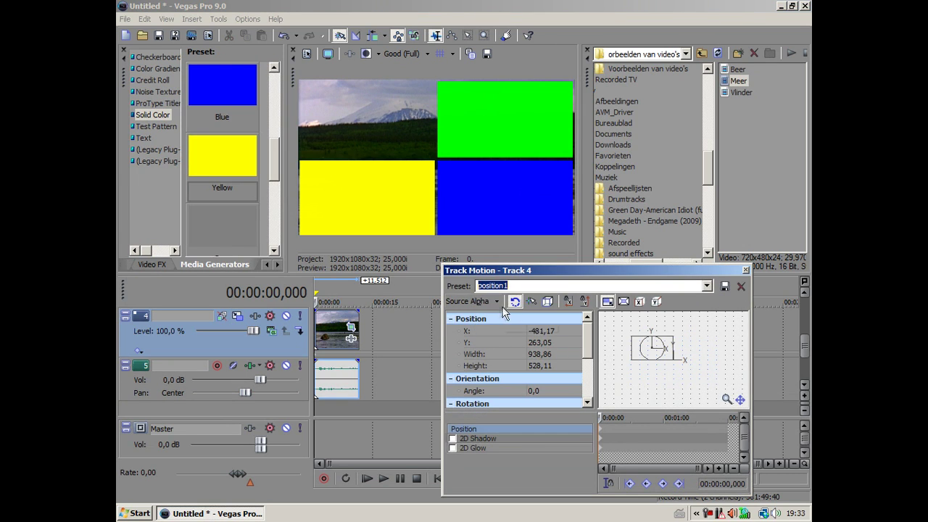
pyautogui.click(745, 270)
pyautogui.moveTo(803, 341)
pyautogui.mouseDown()
pyautogui.moveTo(786, 360)
pyautogui.moveTo(784, 326)
pyautogui.moveTo(783, 343)
pyautogui.mouseUp()
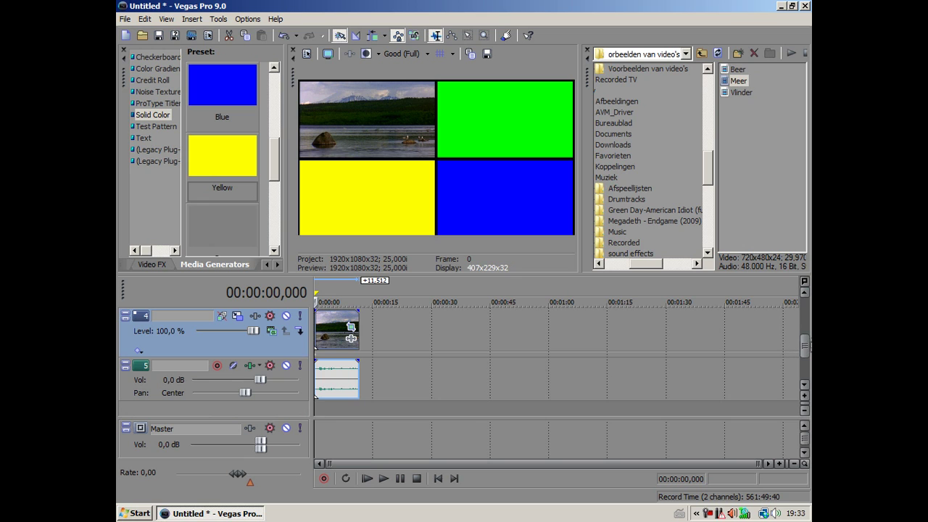
# - Delete the green solid on track 3 and drop the 'Beer' bear video at its start
pyautogui.moveTo(803, 345); pyautogui.dragTo(808, 332)
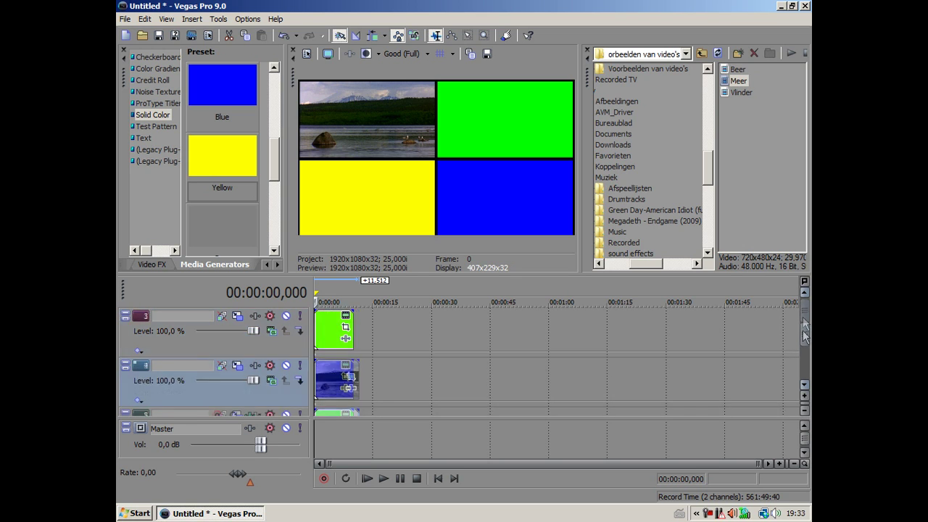
pyautogui.moveTo(802, 323)
pyautogui.mouseDown()
pyautogui.moveTo(802, 290)
pyautogui.moveTo(804, 324)
pyautogui.mouseUp()
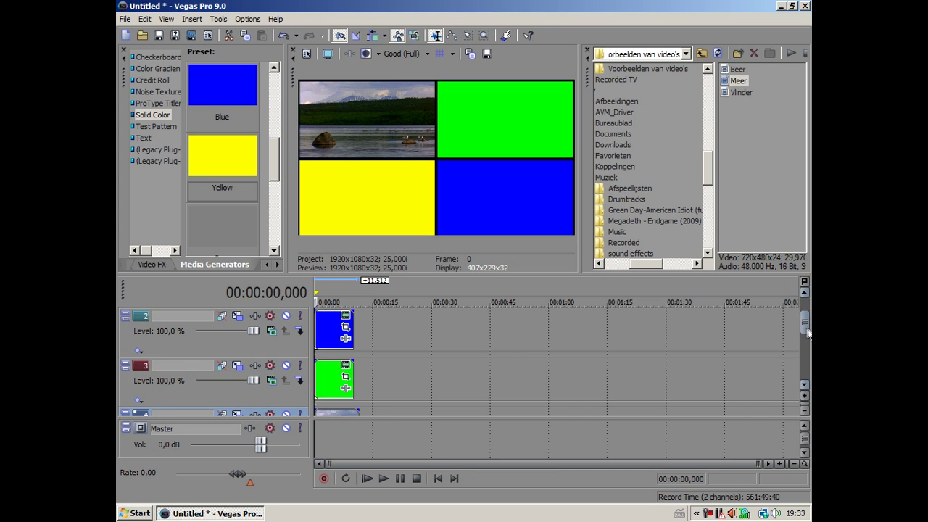
pyautogui.click(340, 384)
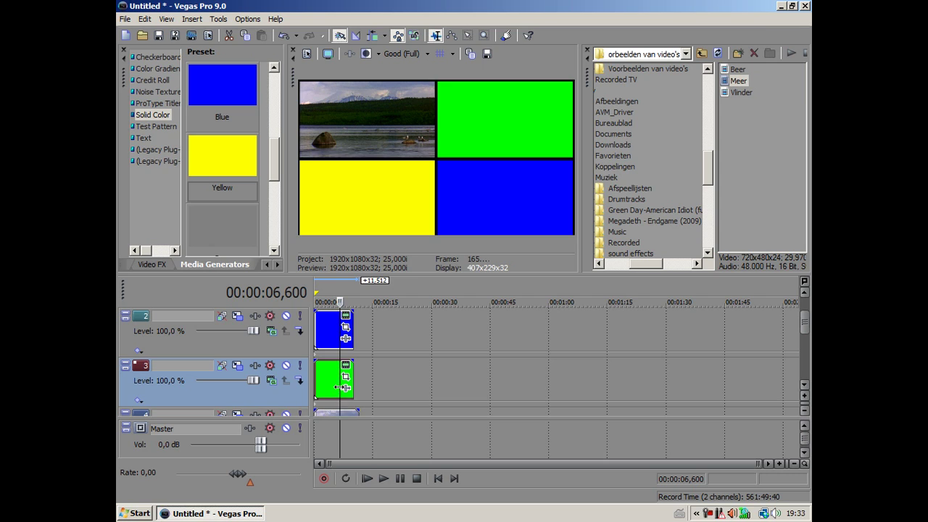
pyautogui.press('Delete')
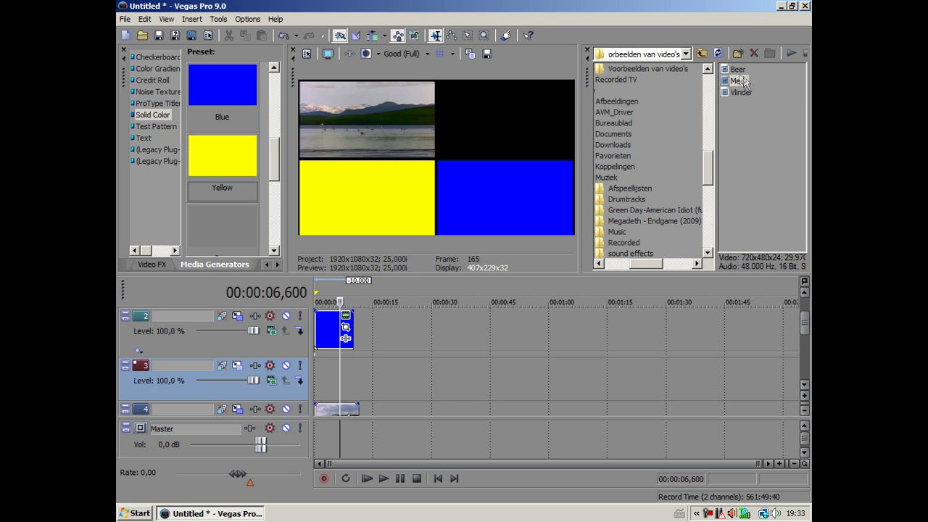
pyautogui.moveTo(736, 69)
pyautogui.mouseDown()
pyautogui.moveTo(645, 125)
pyautogui.moveTo(319, 374)
pyautogui.mouseUp()
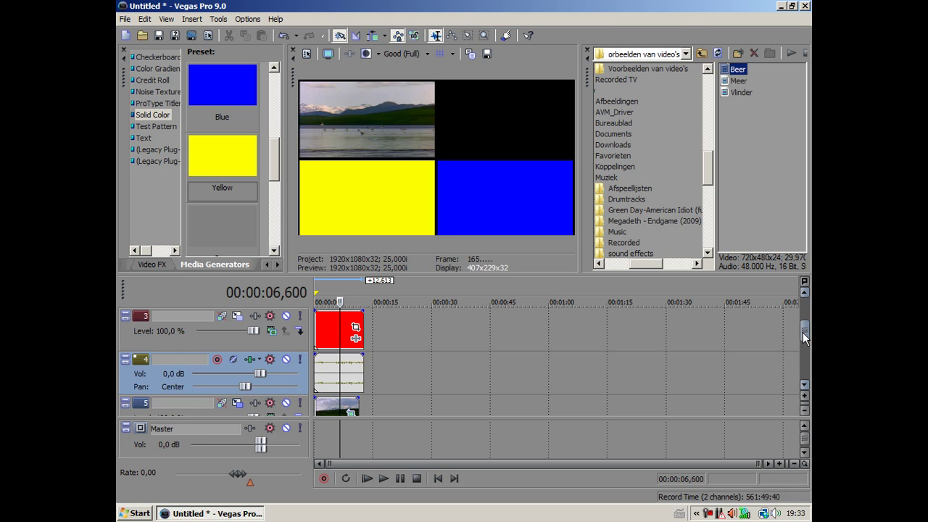
pyautogui.moveTo(802, 332); pyautogui.dragTo(802, 332)
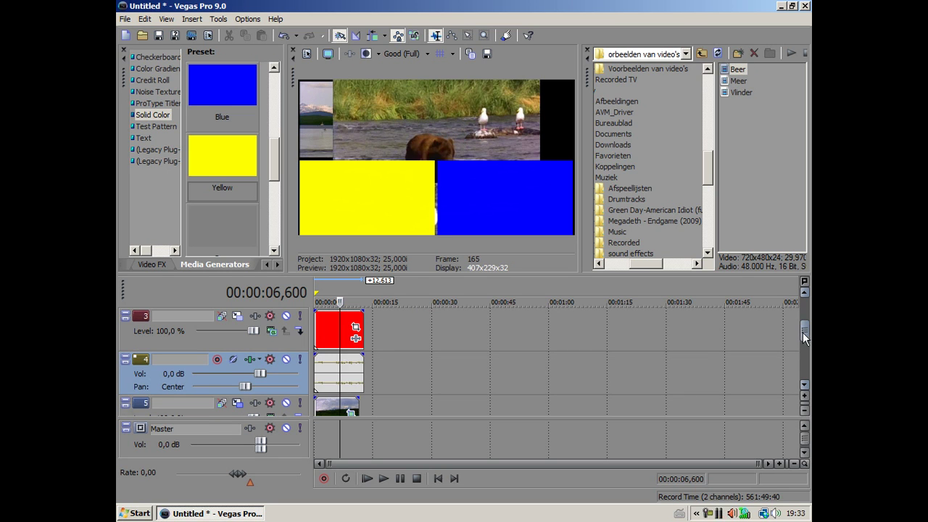
# - Crop the bear clip with the 16:9 Widescreen Pan/Crop preset
pyautogui.click(355, 327)
pyautogui.click(632, 103)
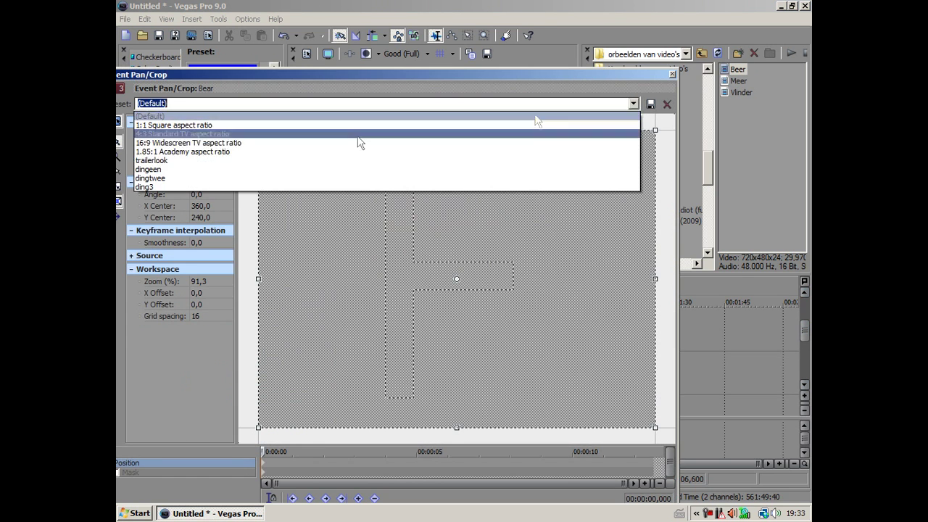
pyautogui.click(362, 143)
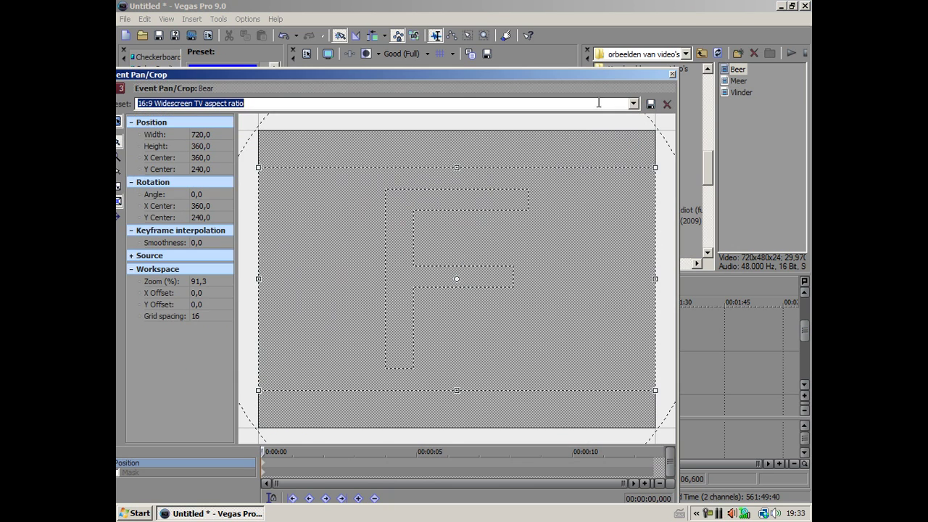
pyautogui.click(672, 74)
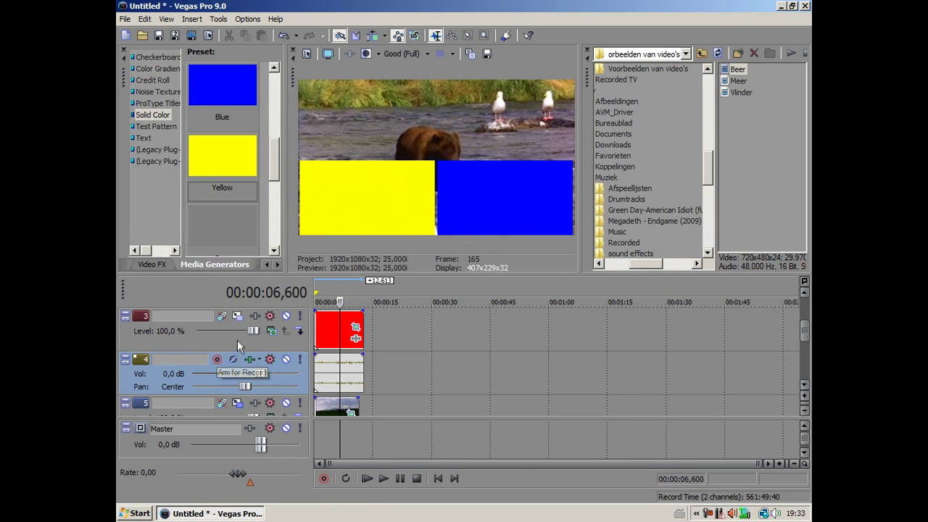
# - Apply the position2 motion preset to track 3, placing the bear video top-right
pyautogui.click(221, 316)
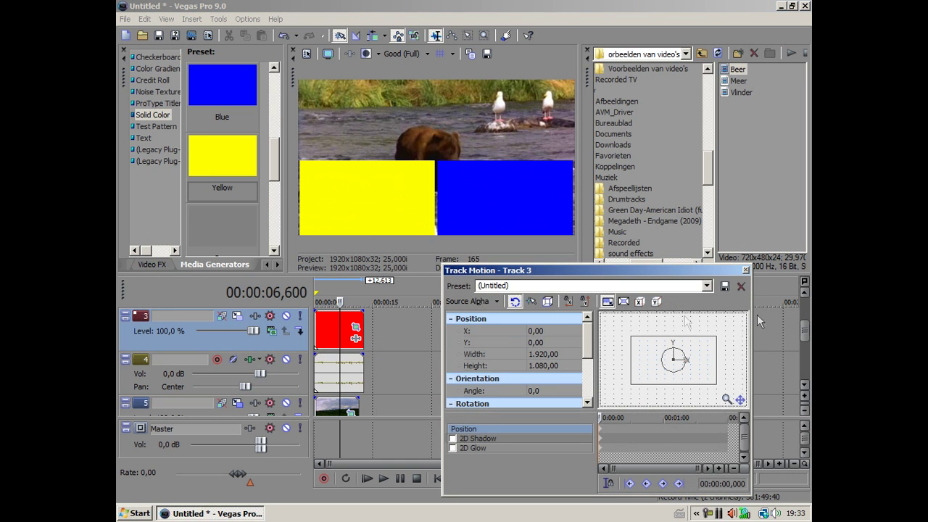
pyautogui.click(706, 286)
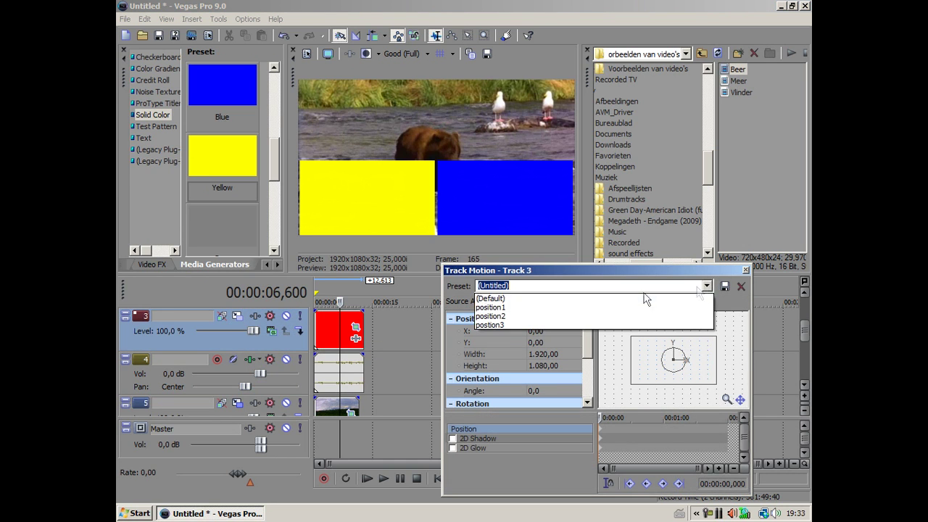
pyautogui.click(500, 315)
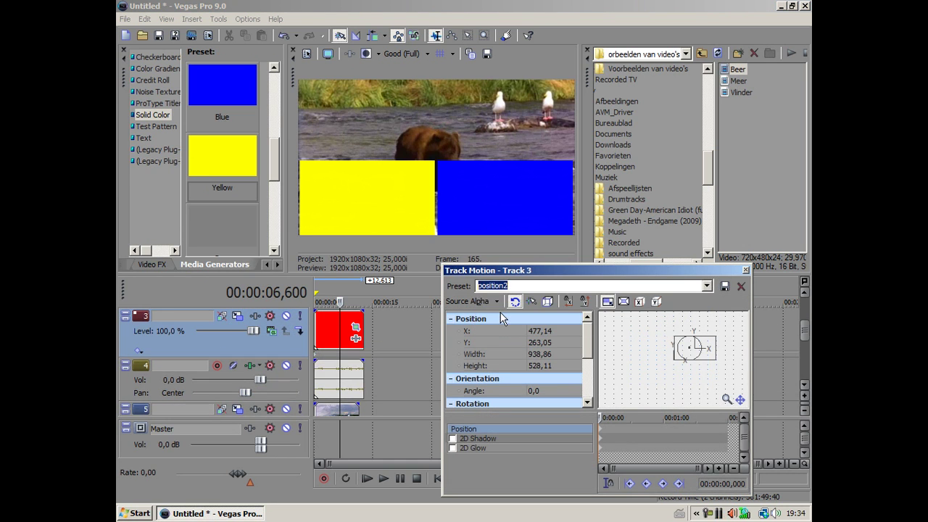
pyautogui.click(744, 272)
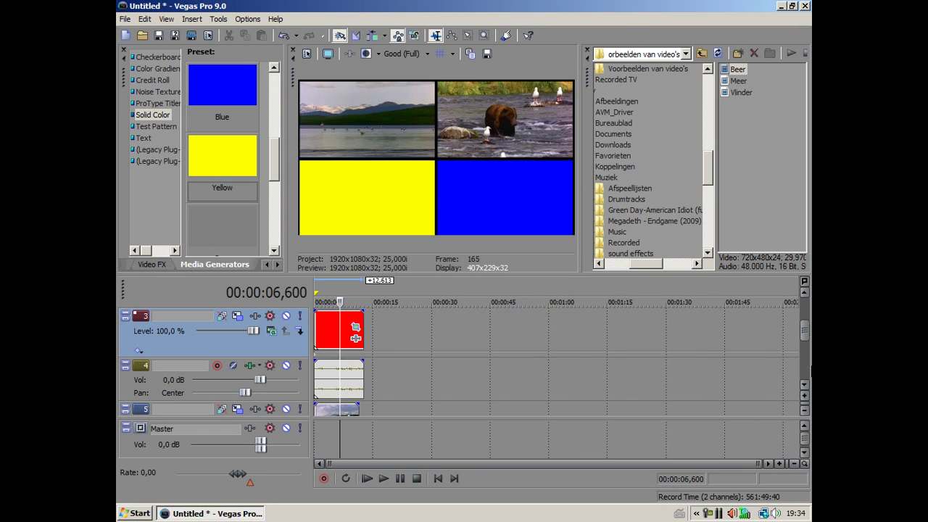
pyautogui.click(801, 311)
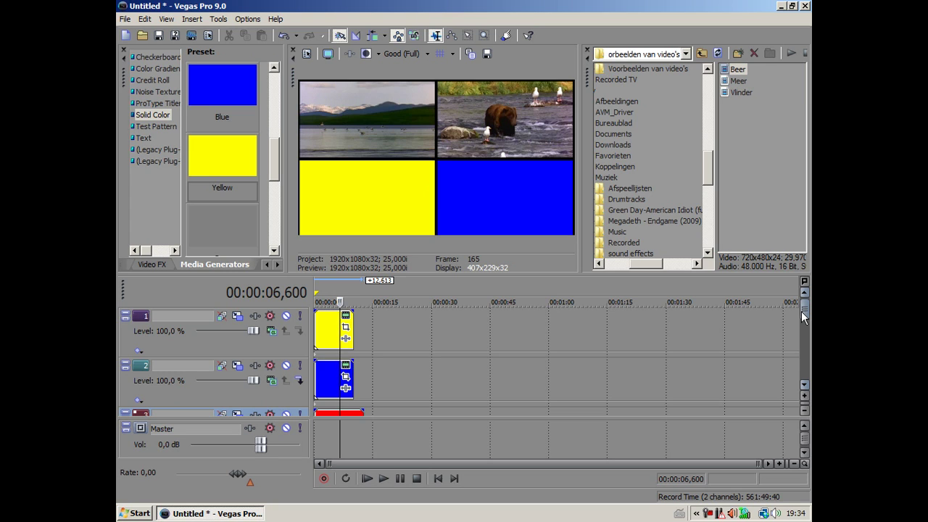